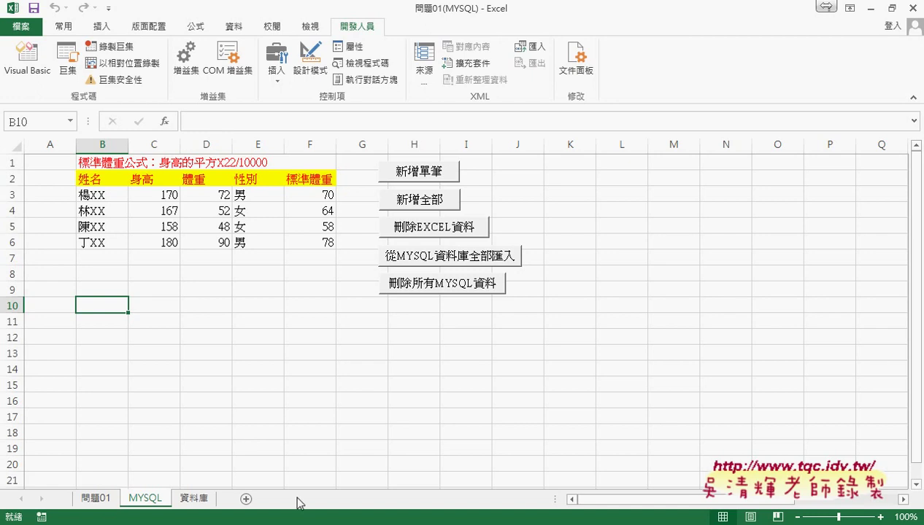
From Control Panel's 系統管理工具, open 資料來源 (ODBC) to see which drivers are installed
click(332, 523)
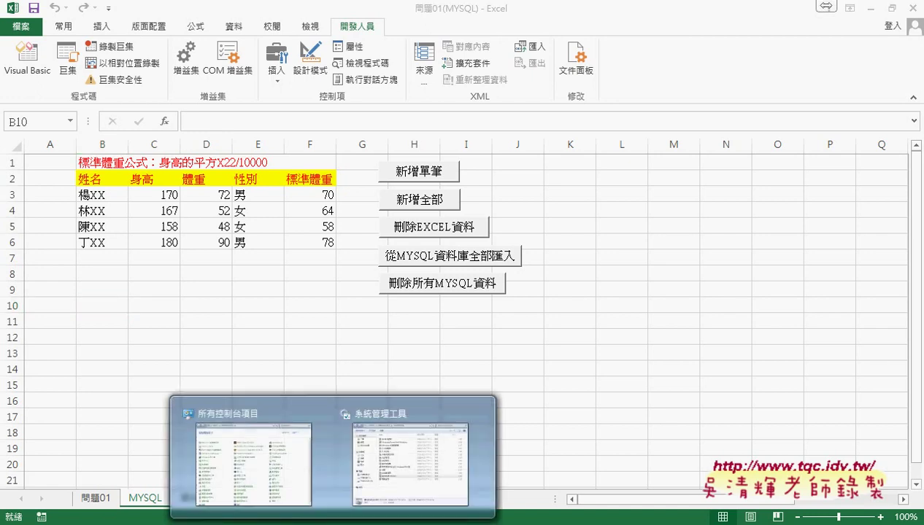
click(275, 469)
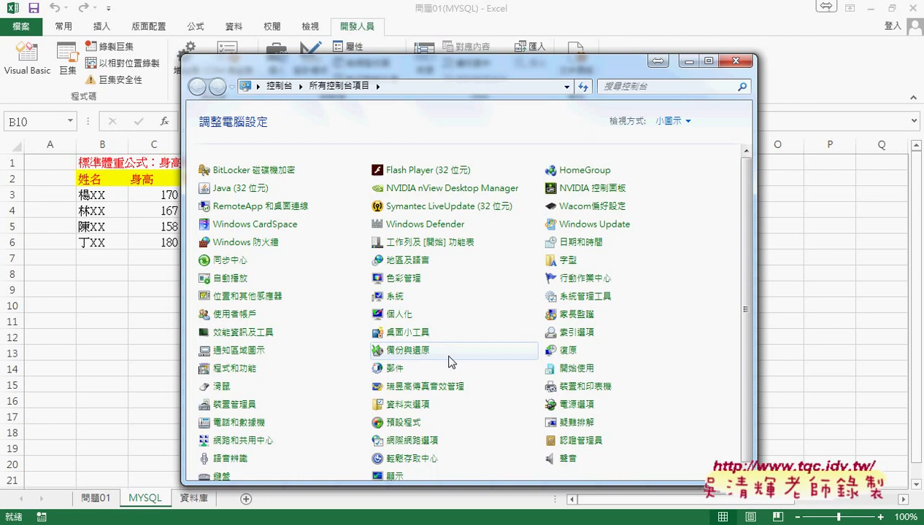
click(581, 302)
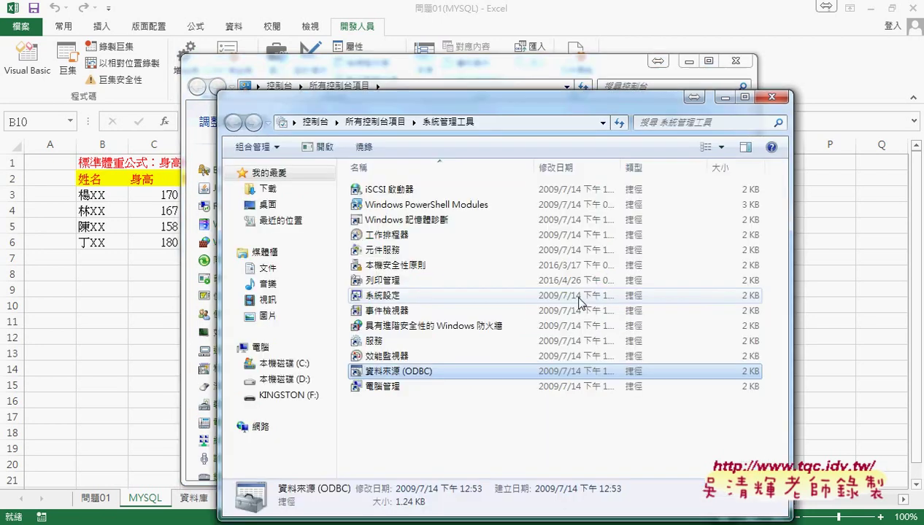
double_click(413, 374)
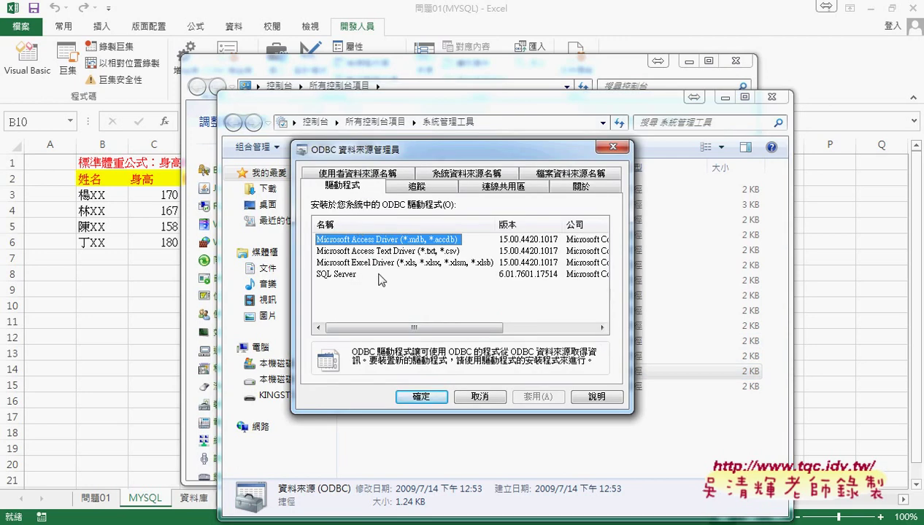
Reopen the ODBC Data Source Administrator on its 驅動程式 drivers list
click(613, 149)
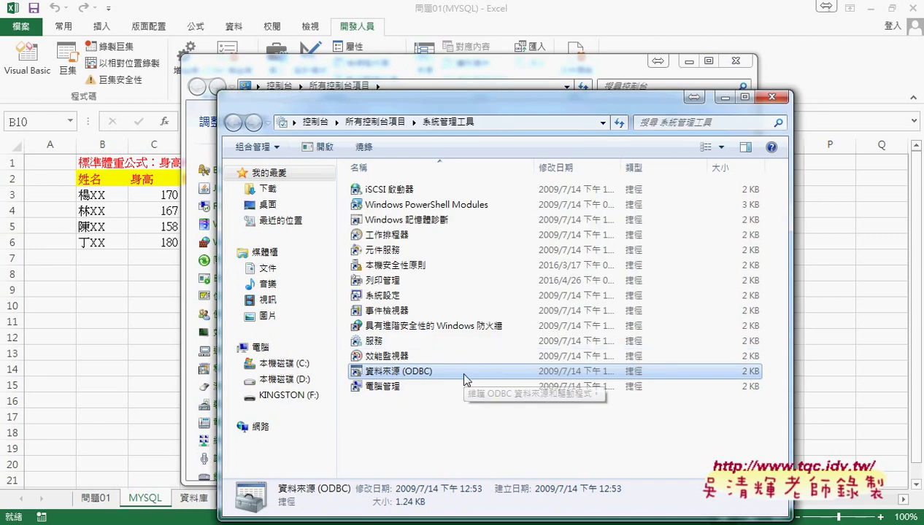
double_click(464, 372)
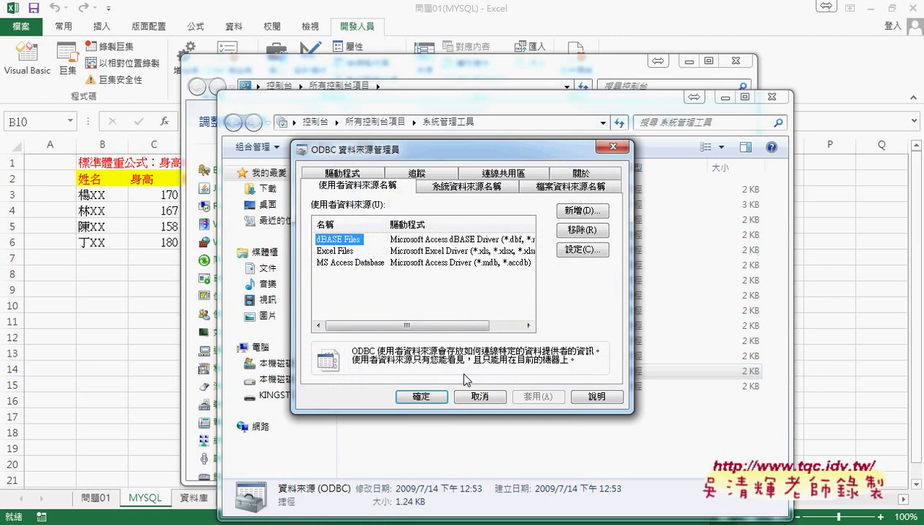
click(348, 175)
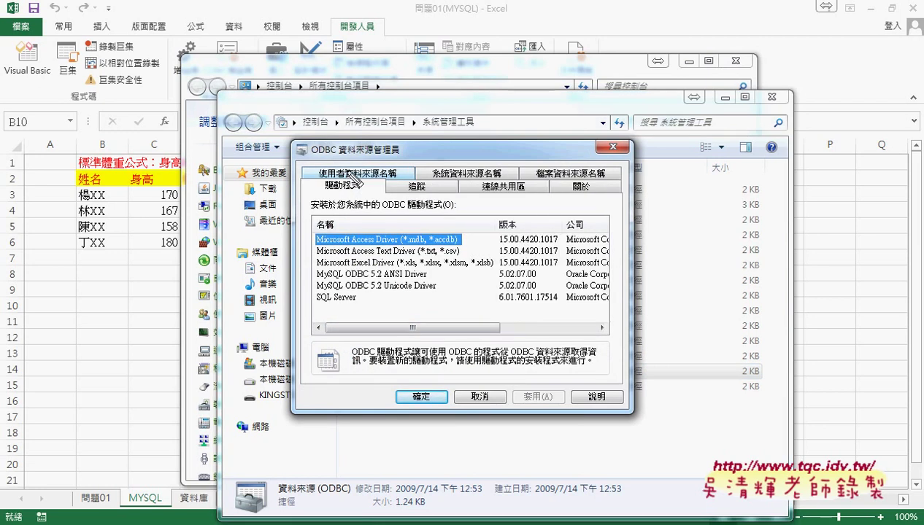
Highlight the new MySQL ODBC 5.2 ANSI and Unicode drivers in the list
mouse_move(445, 295)
mouse_down()
mouse_move(530, 276)
mouse_move(331, 282)
mouse_up()
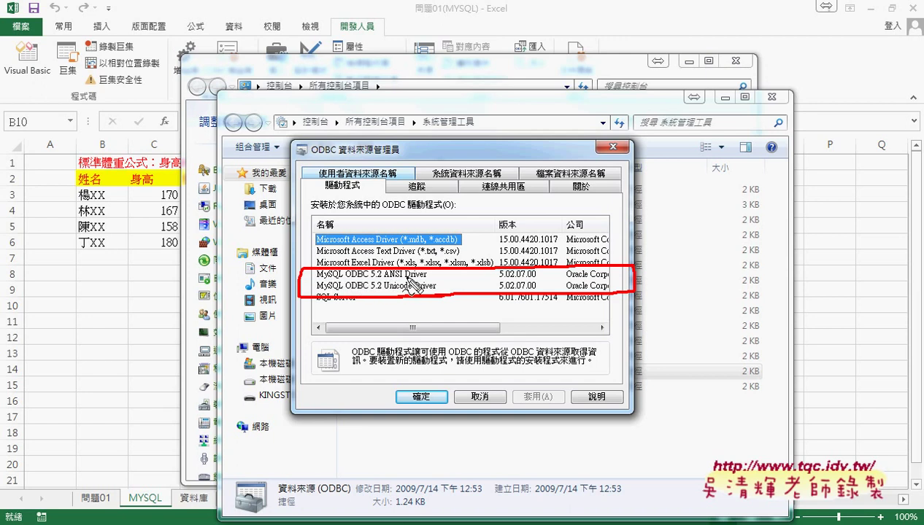
mouse_move(383, 278)
mouse_down()
mouse_move(400, 278)
mouse_move(403, 294)
mouse_up()
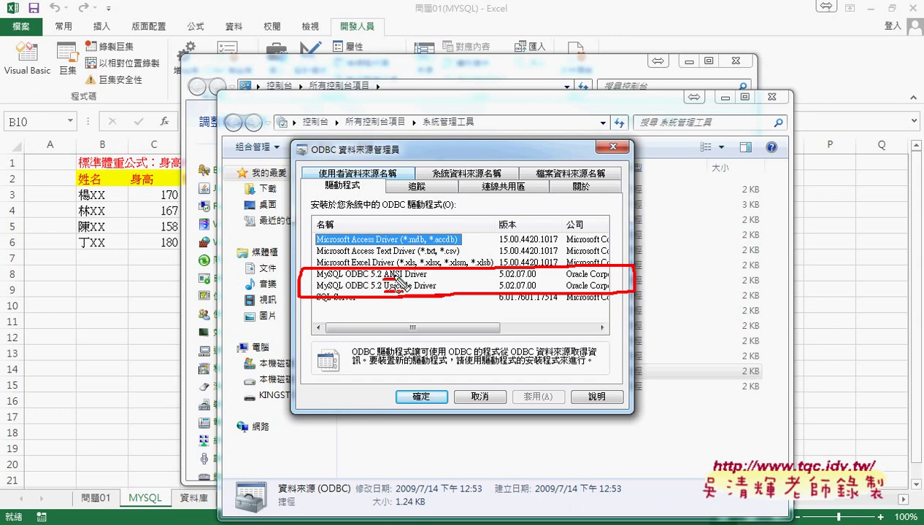
drag(388, 292, 470, 286)
key(Escape)
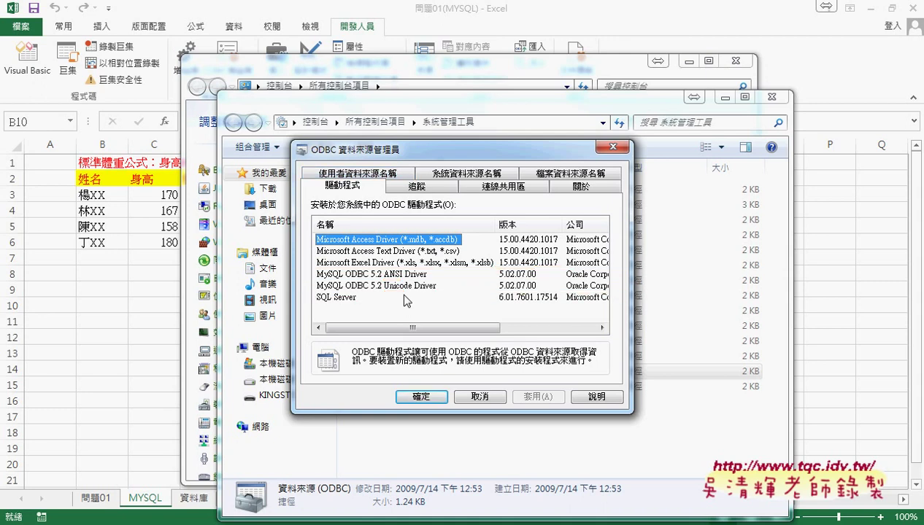
Review the MySQL ANSI and Access driver details, then cancel out of the administrator
drag(472, 328, 588, 335)
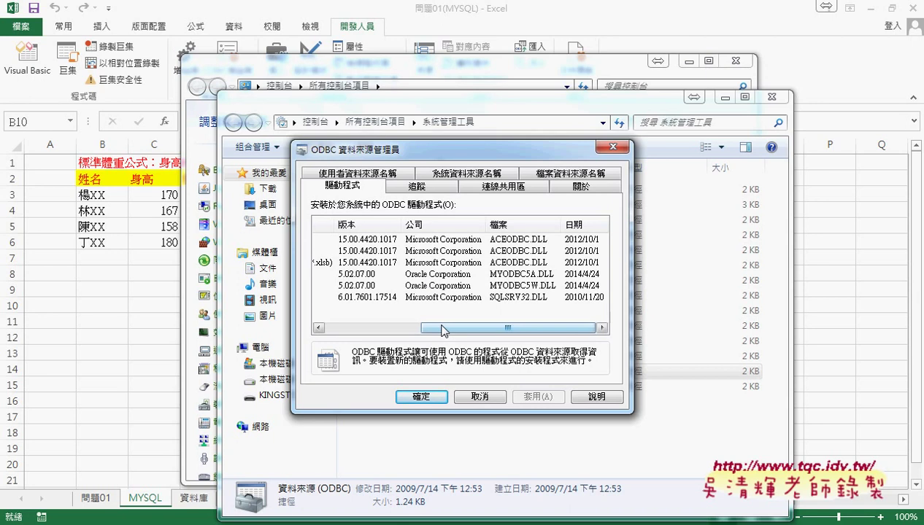
mouse_move(442, 328)
mouse_down()
mouse_move(399, 340)
mouse_move(329, 337)
mouse_move(483, 333)
mouse_up()
drag(443, 327, 348, 327)
click(348, 277)
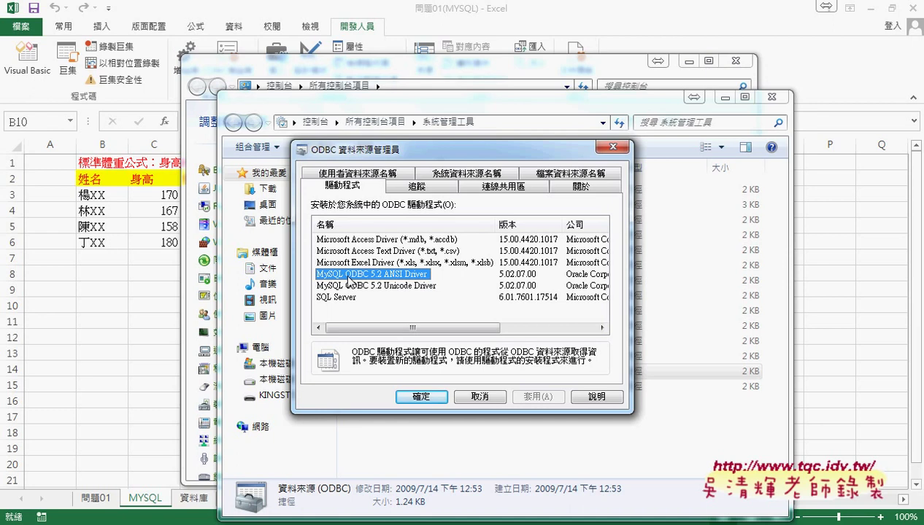
click(394, 241)
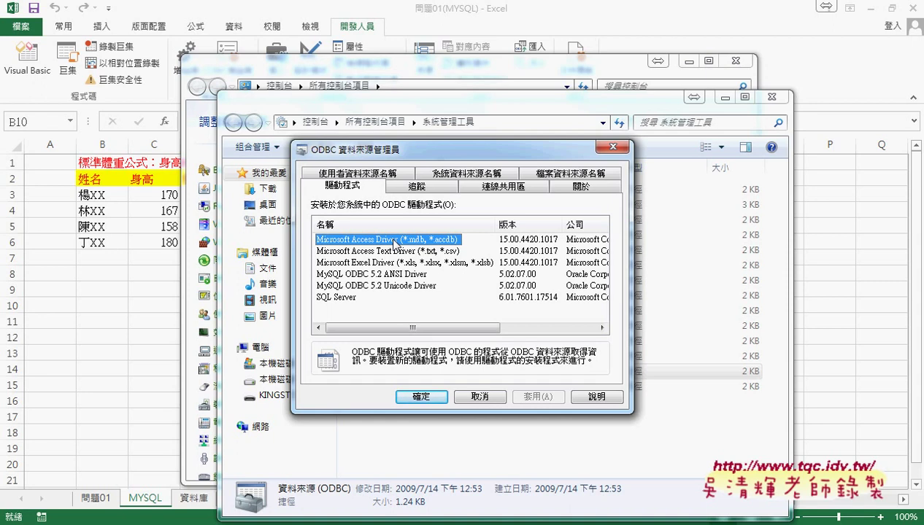
click(479, 398)
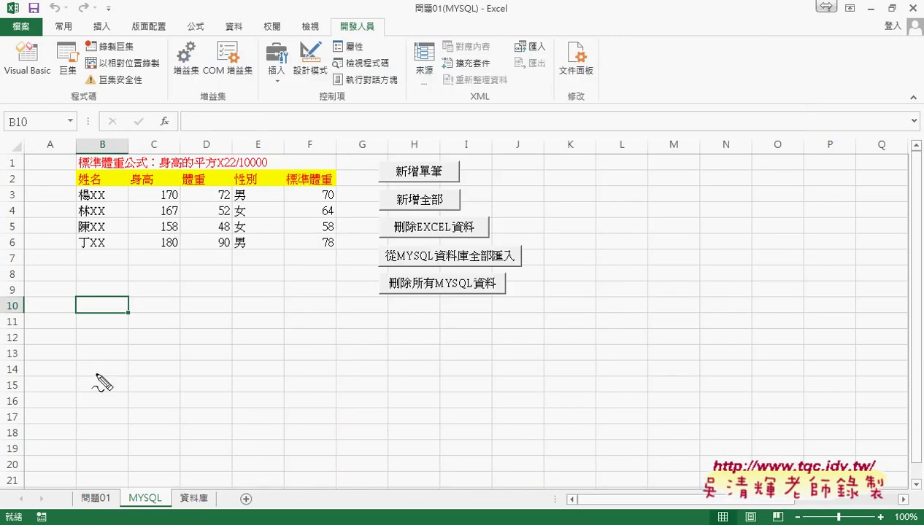
Point from the 問題01 sheet to the MYSQL sheet and outline its macro button column
drag(100, 510, 95, 510)
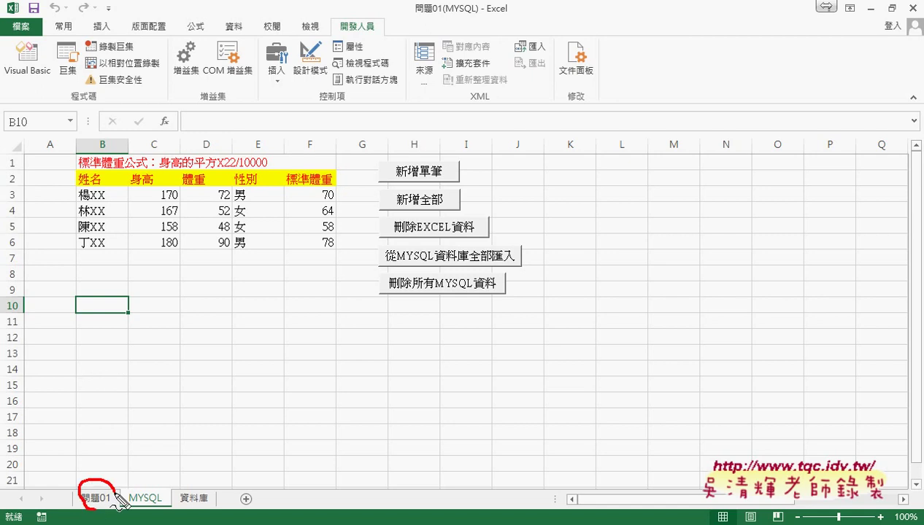
mouse_move(91, 469)
mouse_down()
mouse_move(165, 474)
mouse_move(147, 513)
mouse_up()
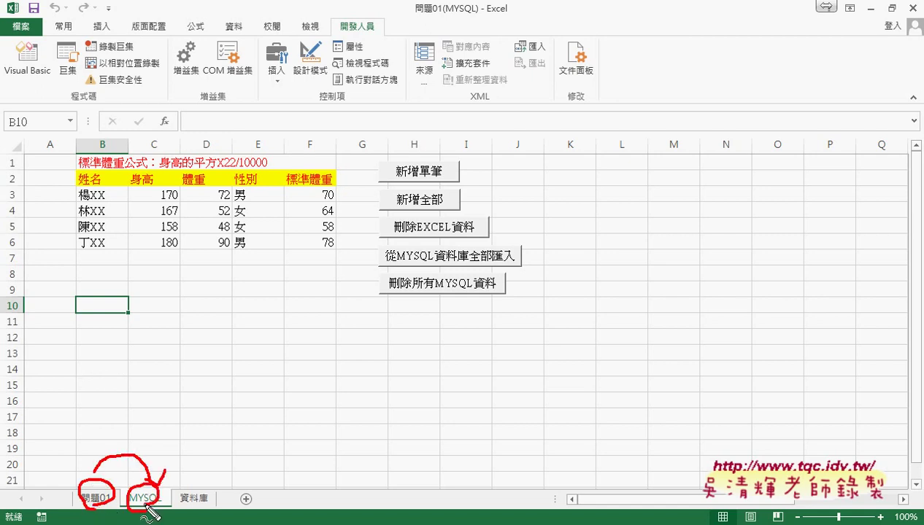
drag(360, 149, 372, 300)
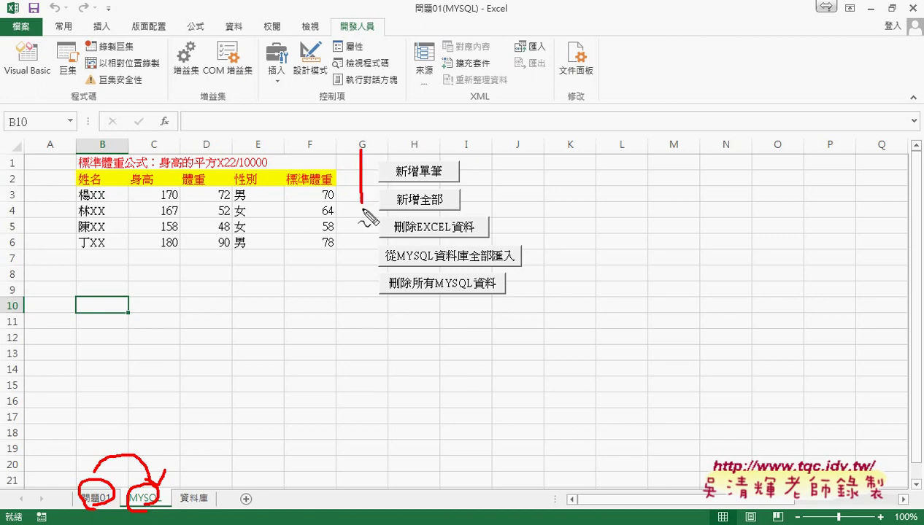
drag(378, 149, 382, 305)
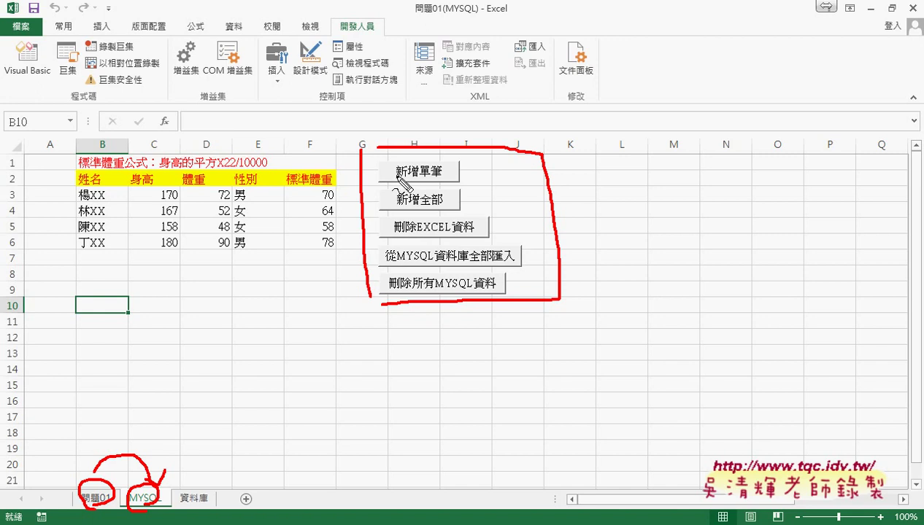
Mark each macro: 新增單筆, 新增全部, 刪除EXCEL資料, 從MYSQL資料庫全部匯入, 刪除所有MYSQL資料
drag(396, 177, 443, 176)
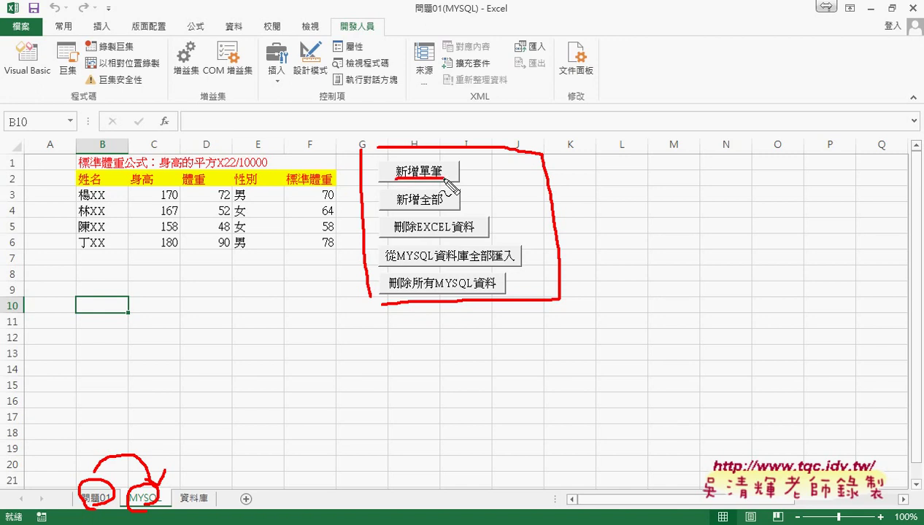
drag(400, 208, 443, 213)
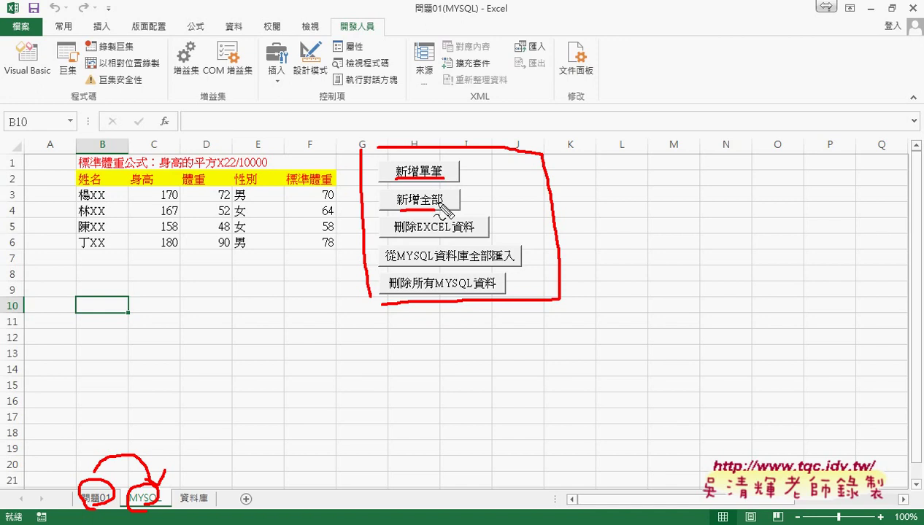
drag(394, 235, 465, 234)
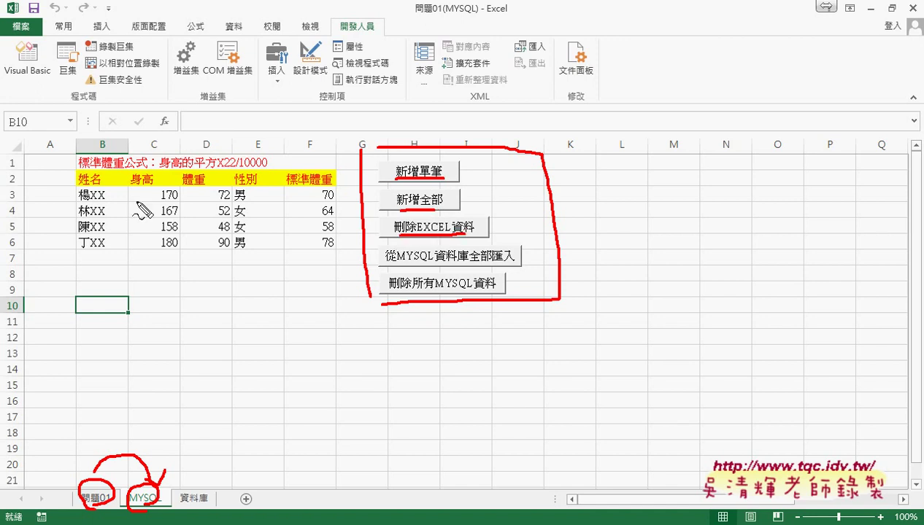
mouse_move(139, 198)
mouse_down()
mouse_move(235, 227)
mouse_move(150, 232)
mouse_up()
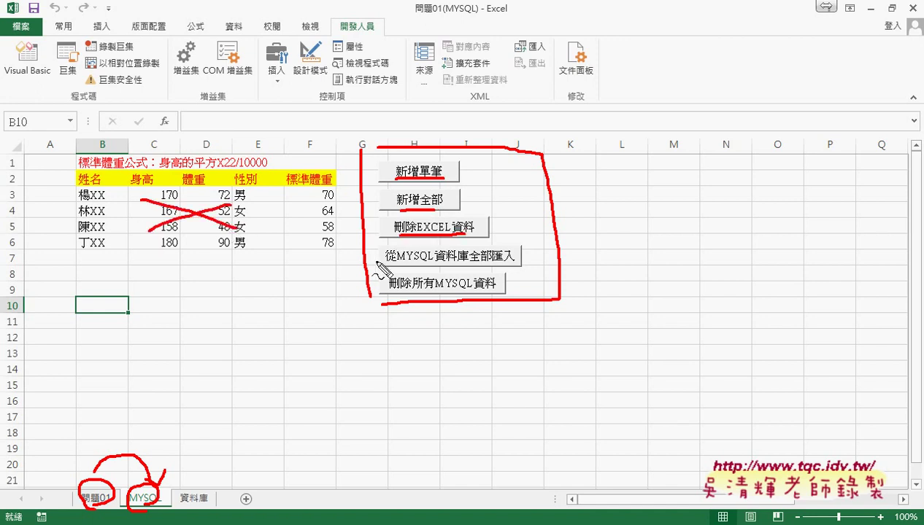
mouse_move(383, 264)
mouse_down()
mouse_move(511, 269)
mouse_move(405, 267)
mouse_up()
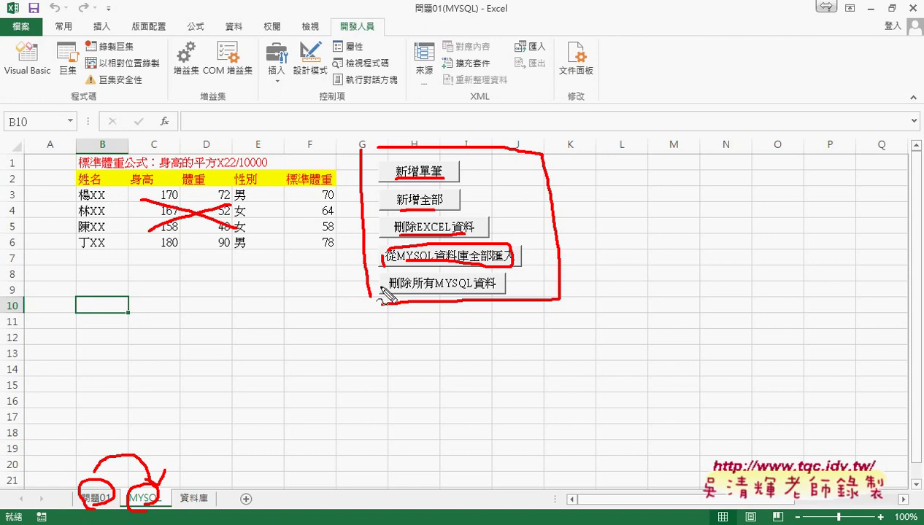
drag(391, 294, 483, 293)
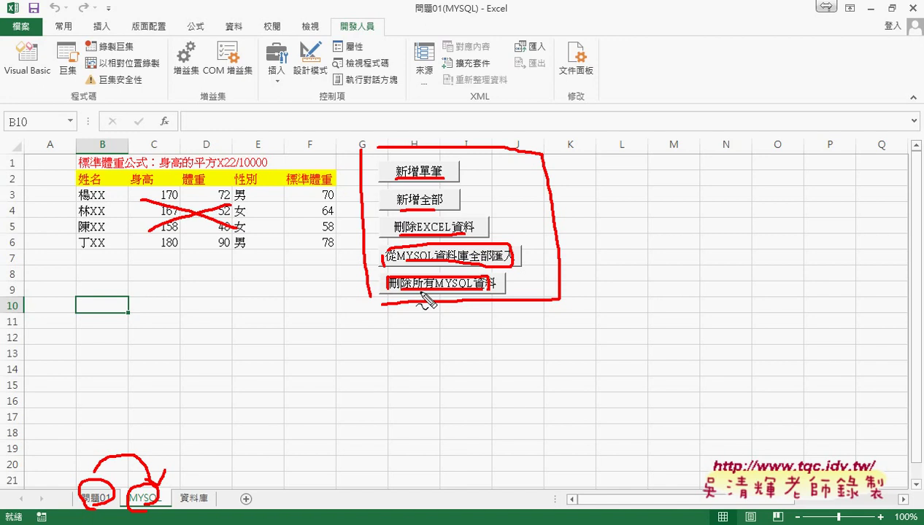
Open the VBA code assigned to the 新增單筆 button through Assign Macro > Edit
key(Escape)
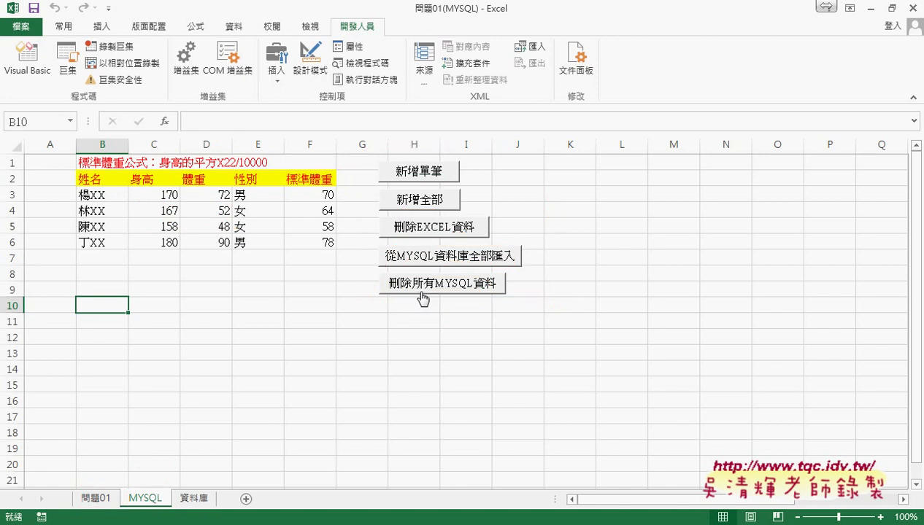
right_click(402, 173)
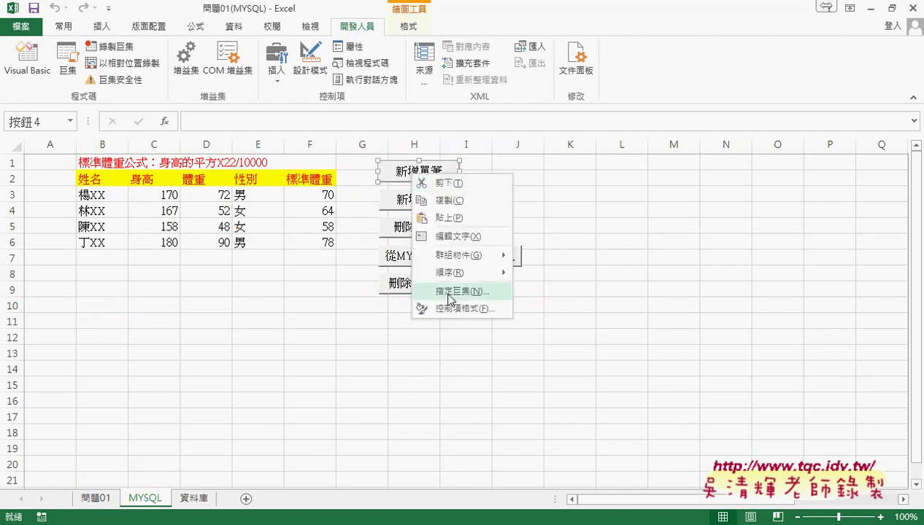
click(449, 293)
click(558, 182)
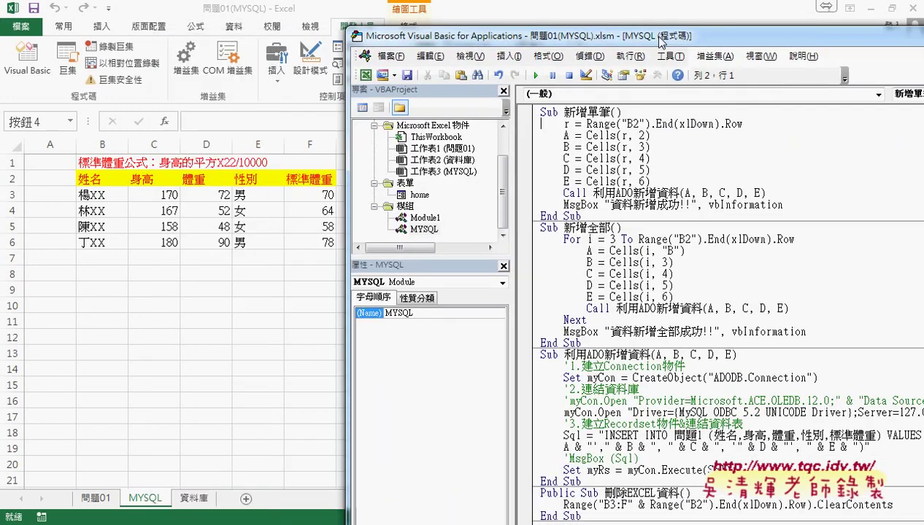
drag(467, 45, 697, 37)
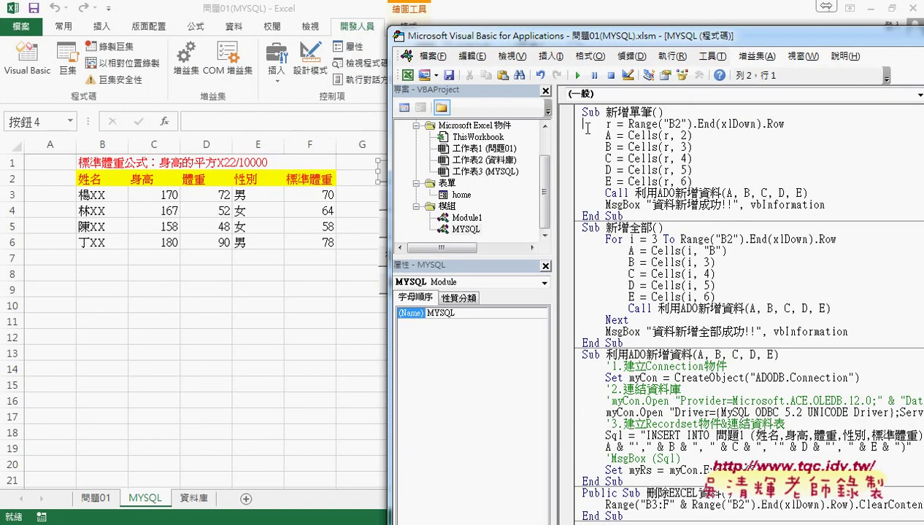
Show that Sub 新增單筆 calls 利用ADO新增資料, widening the code window to full lines
drag(582, 109, 645, 216)
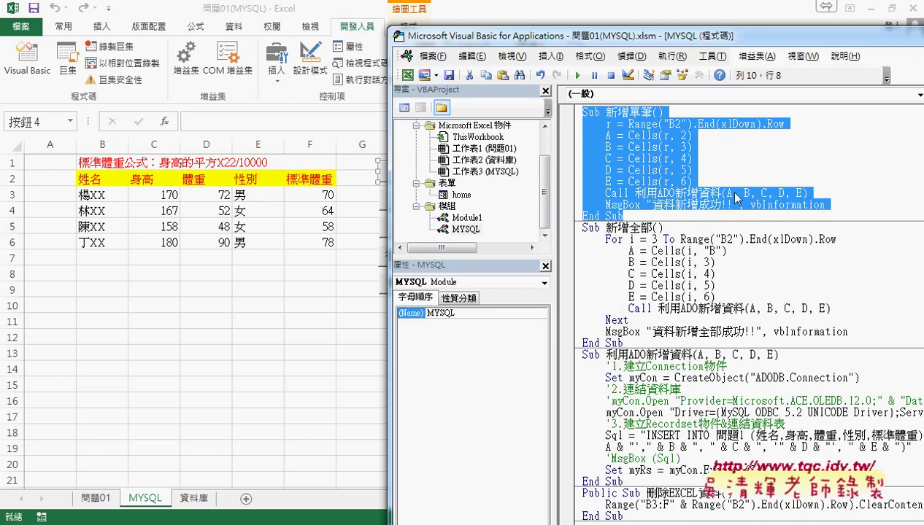
key(End)
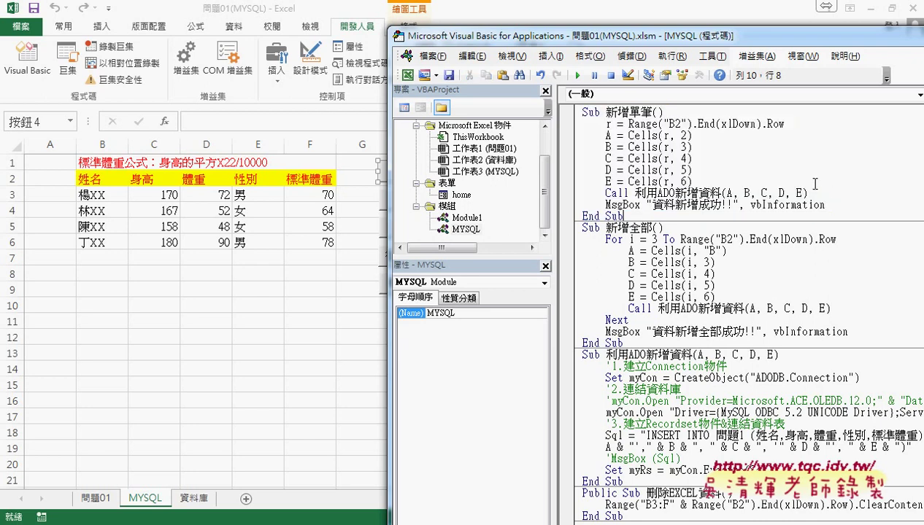
drag(629, 193, 721, 194)
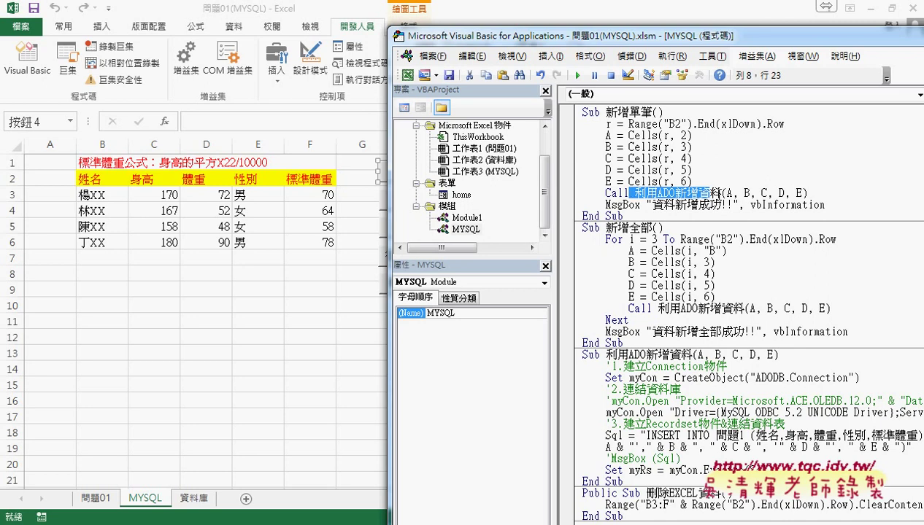
click(641, 360)
drag(552, 292, 484, 292)
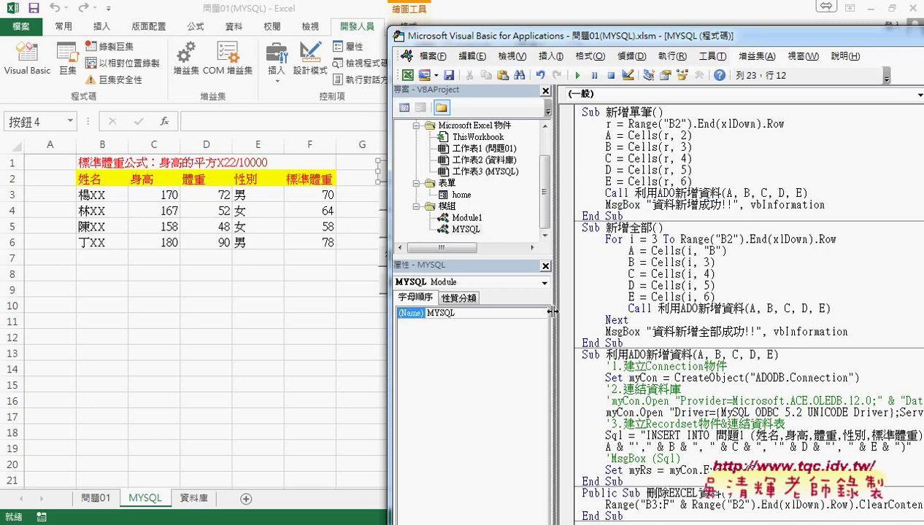
drag(546, 36, 438, 17)
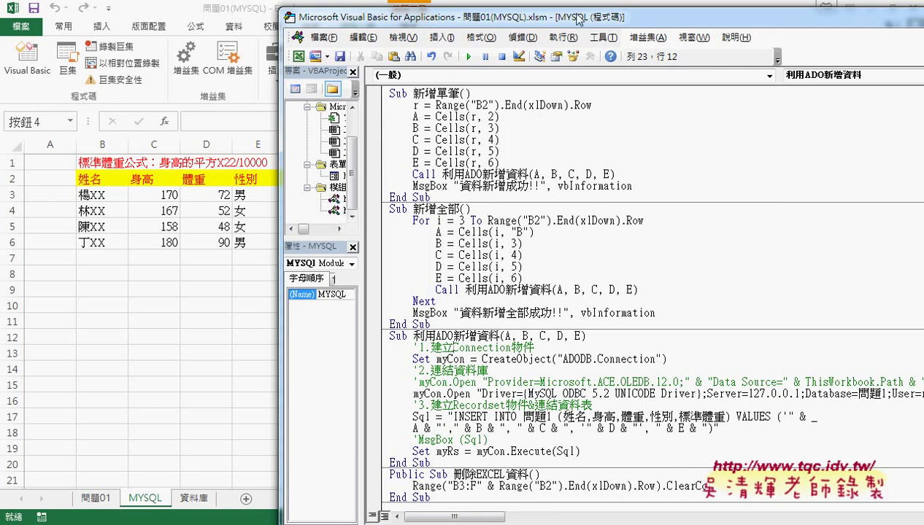
mouse_move(576, 10)
mouse_down()
mouse_move(404, 13)
mouse_move(383, 27)
mouse_up()
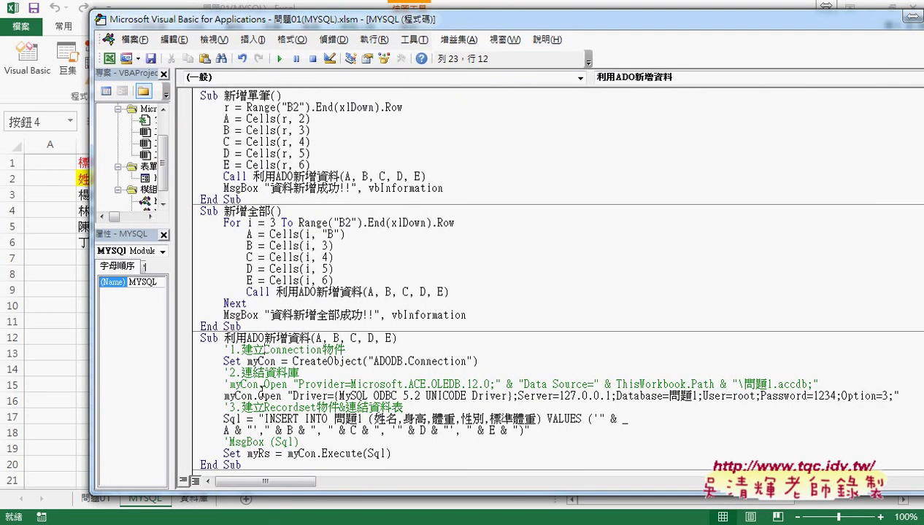
Compare the commented Access myCon.Open line (問題1.accdb) with the MySQL ODBC 5.2 UNICODE line
drag(229, 383, 288, 384)
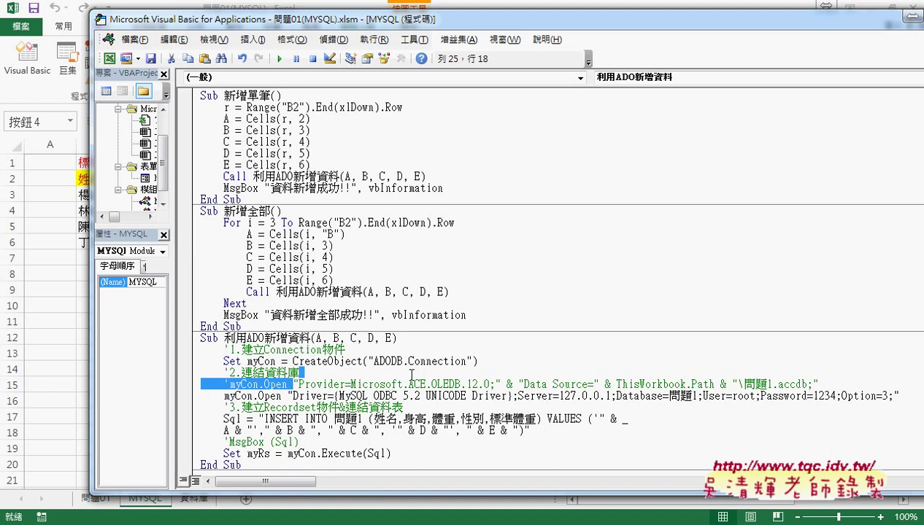
drag(294, 384, 501, 384)
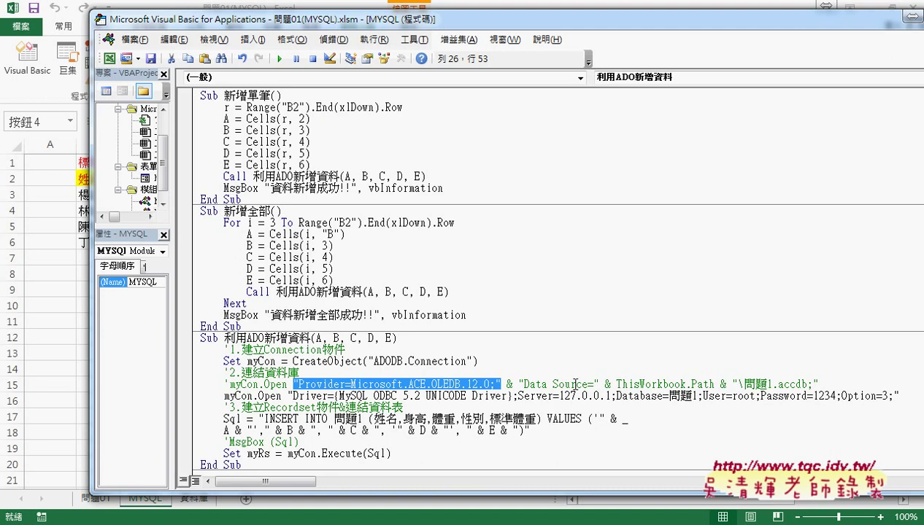
drag(812, 384, 744, 384)
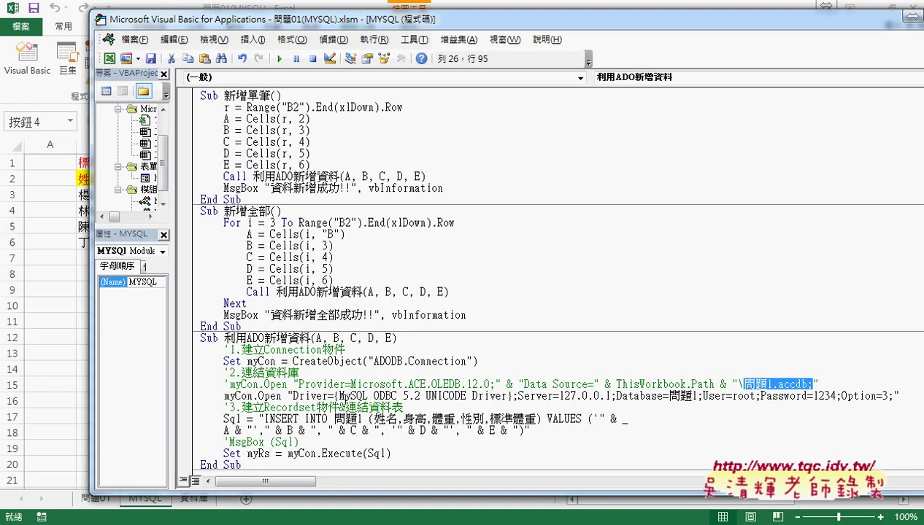
click(290, 395)
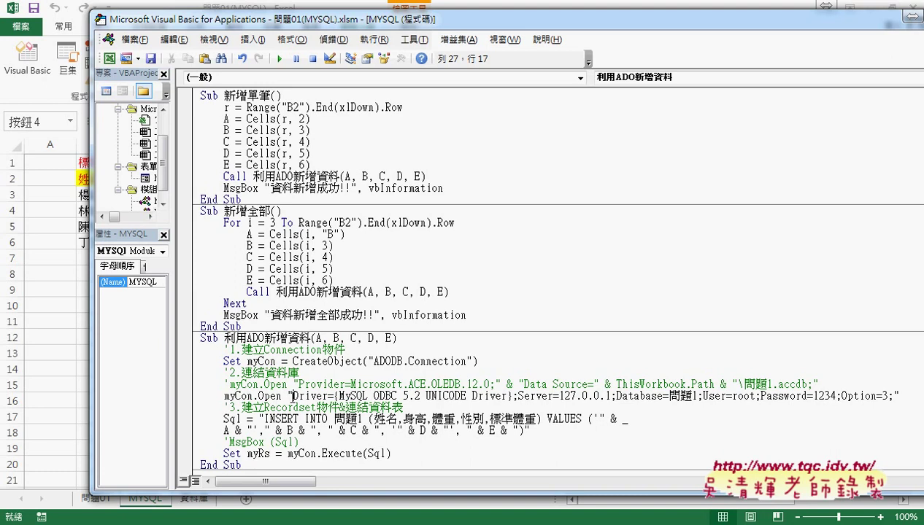
drag(292, 396, 511, 398)
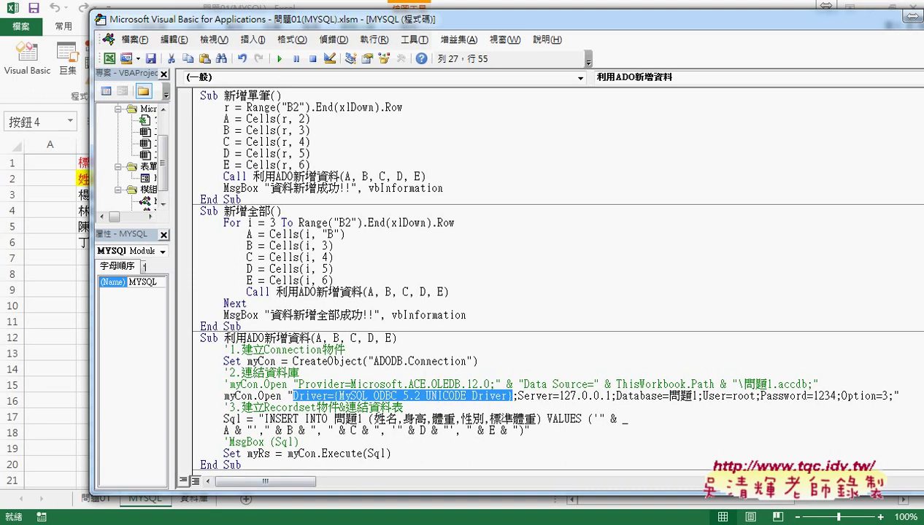
click(179, 474)
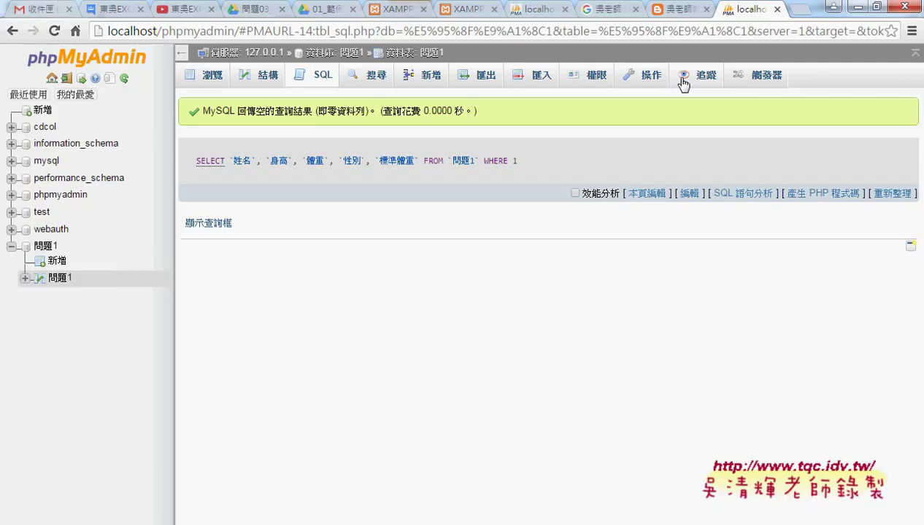
click(799, 8)
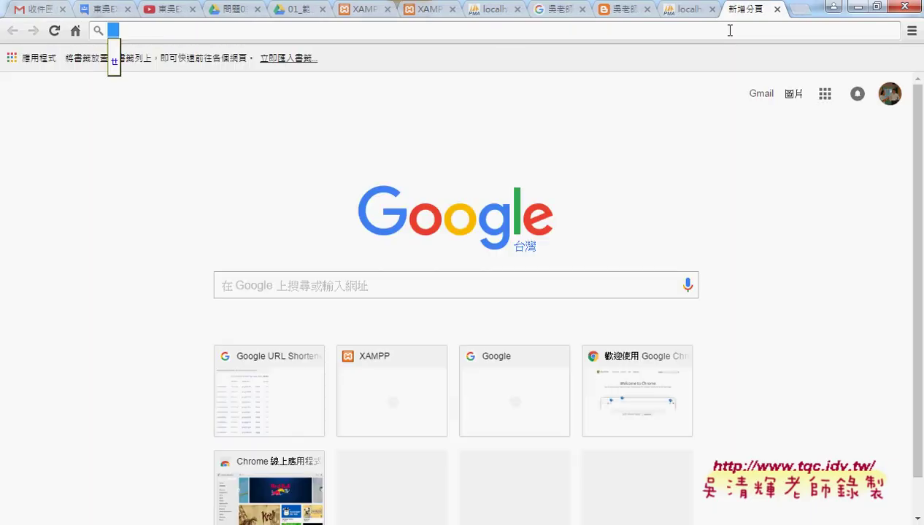
text(www)
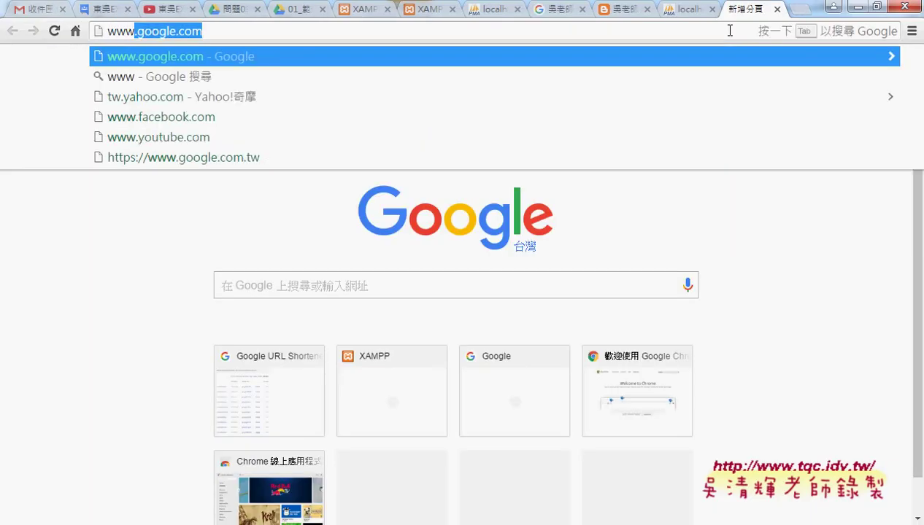
text(.c)
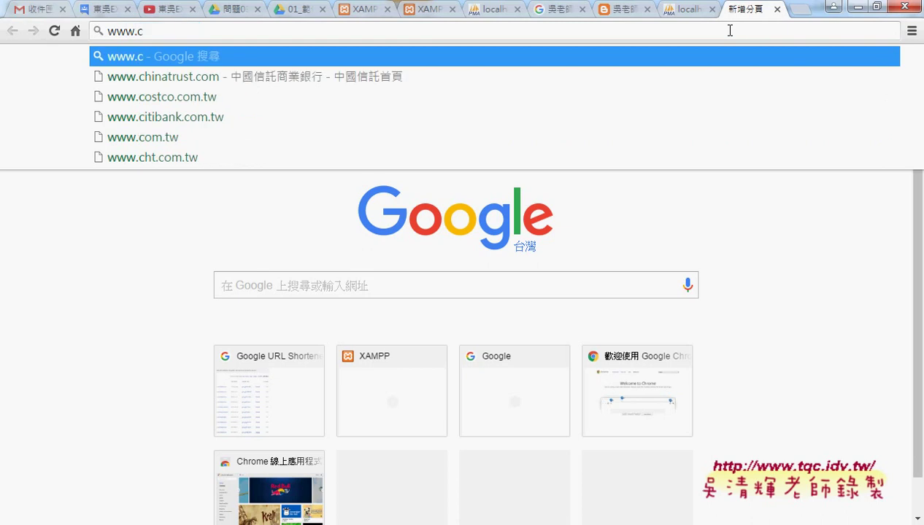
text(on)
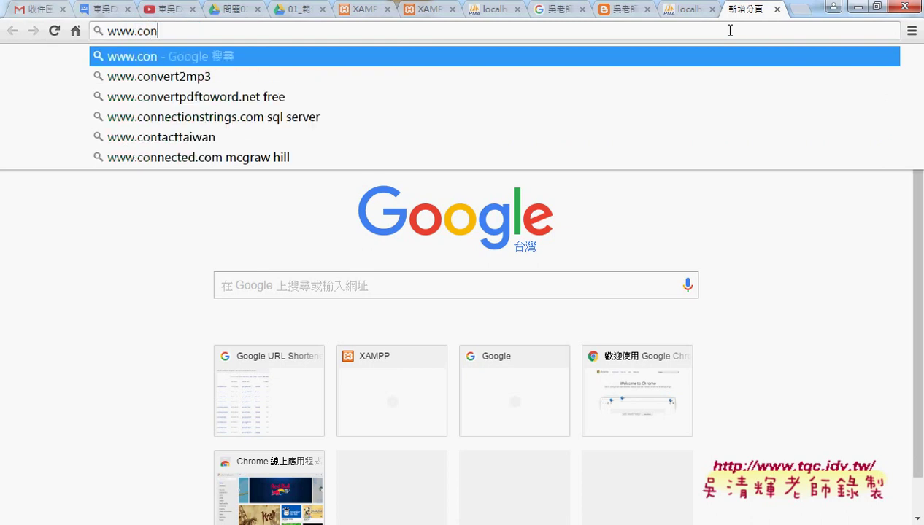
text(n)
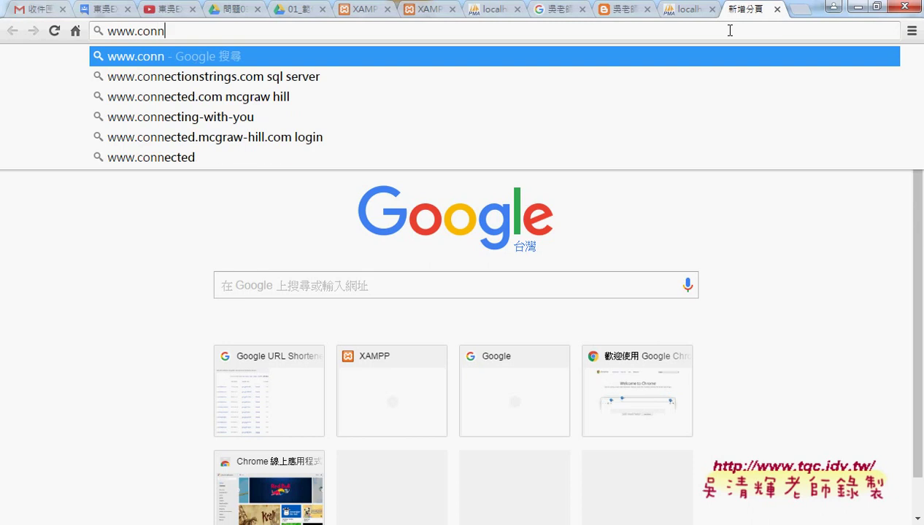
text(ect)
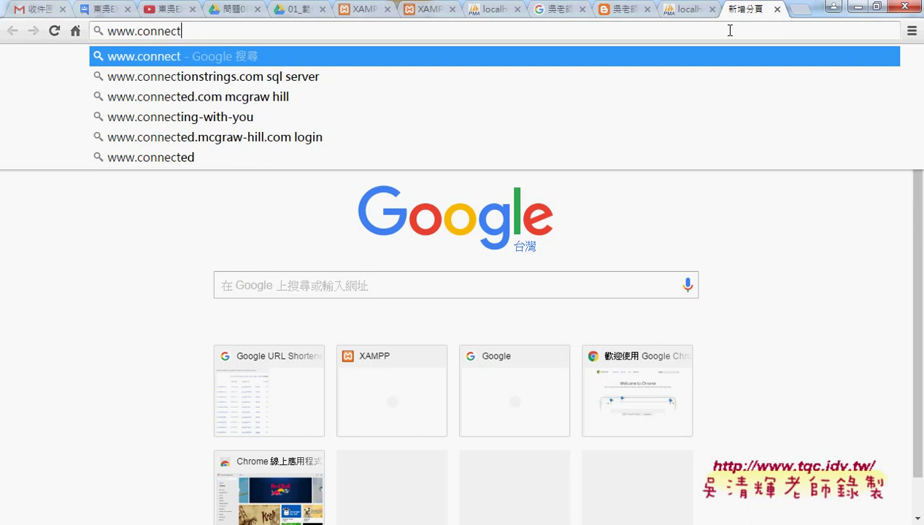
text(ion)
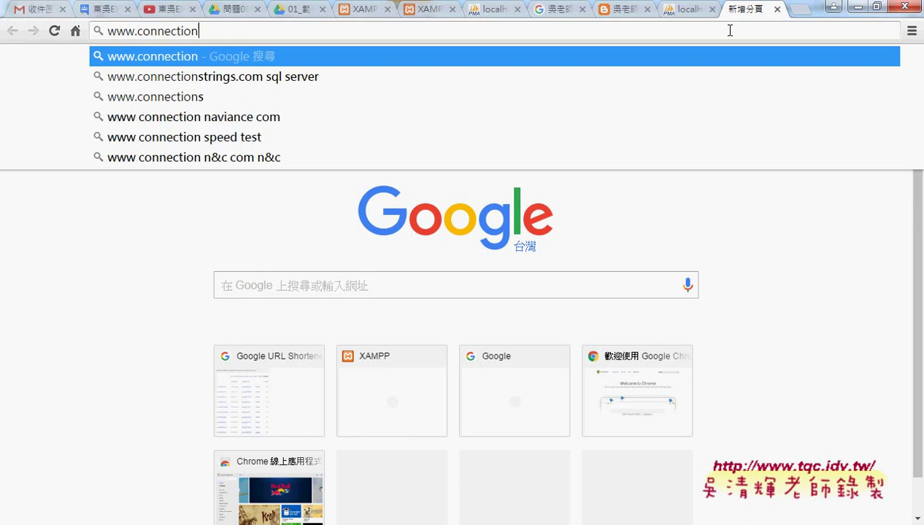
key(Down)
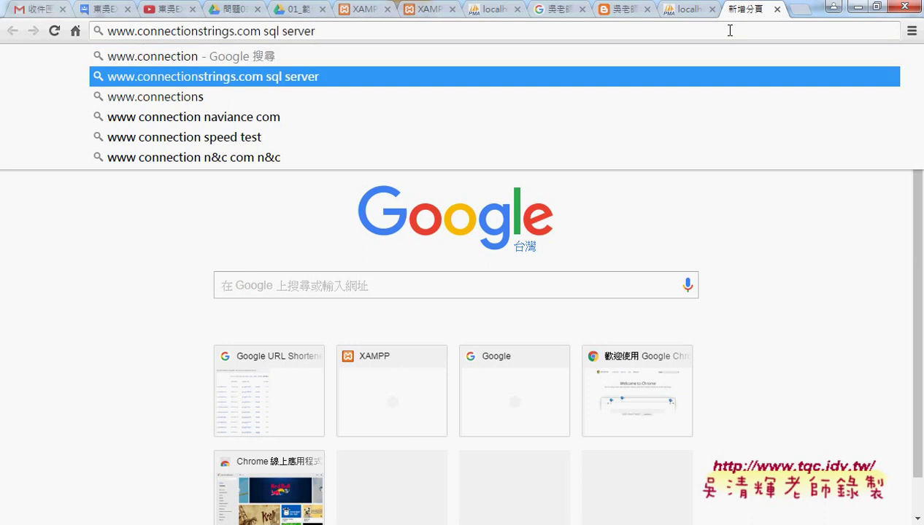
key(BackSpace)
key(BackSpace)
key(BackSpace)
key(BackSpace)
key(BackSpace)
key(BackSpace)
key(BackSpace)
key(BackSpace)
key(BackSpace)
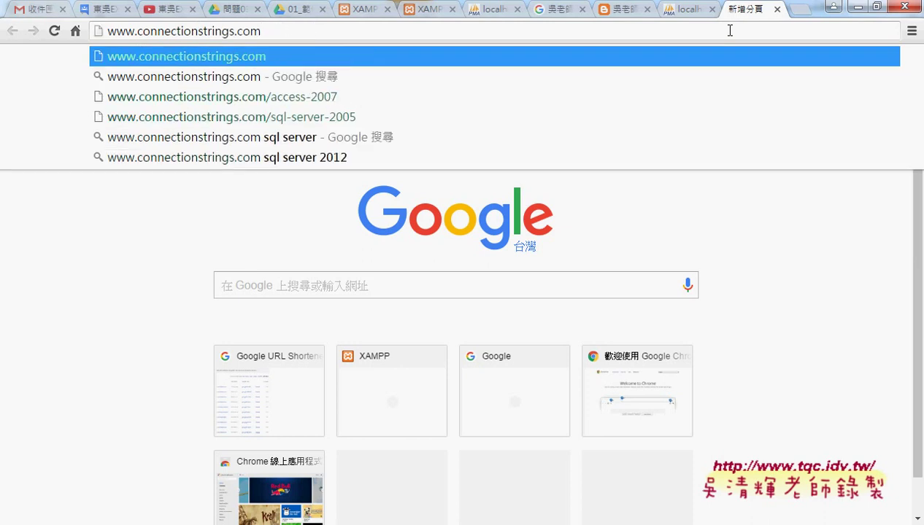
key(Return)
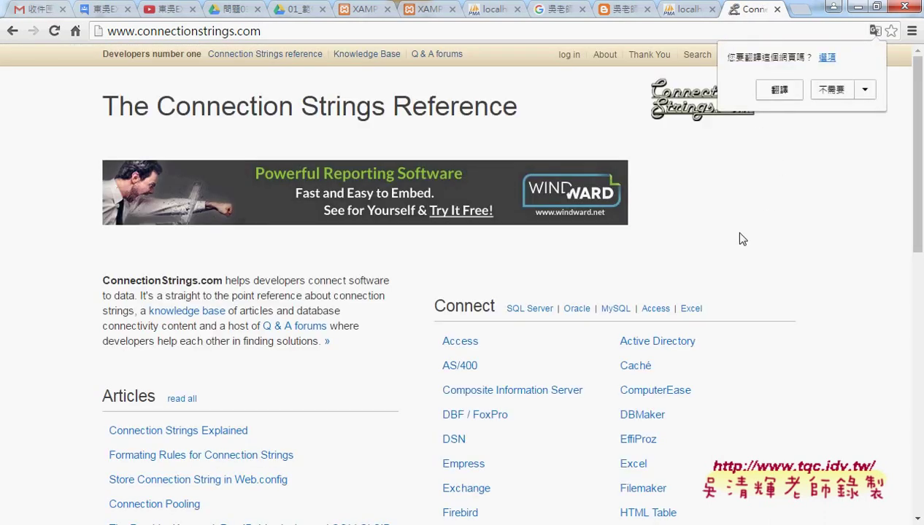
click(615, 309)
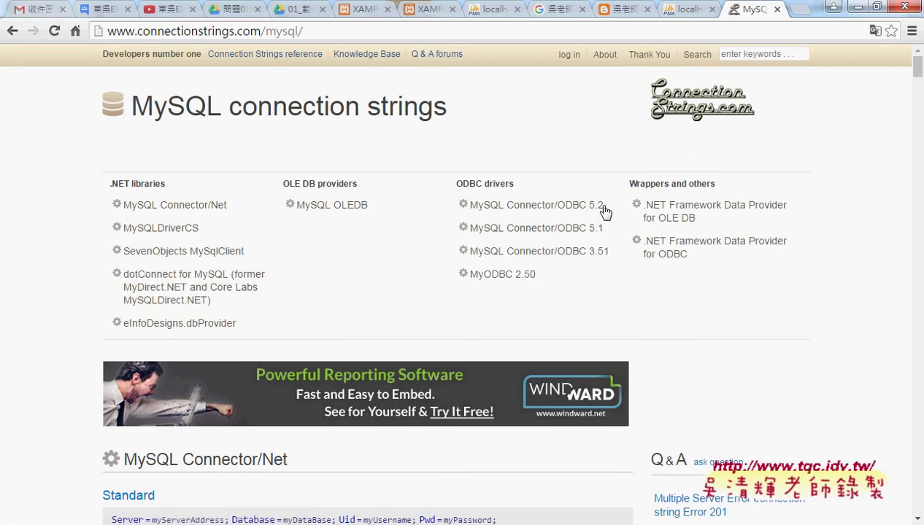
drag(602, 205, 471, 207)
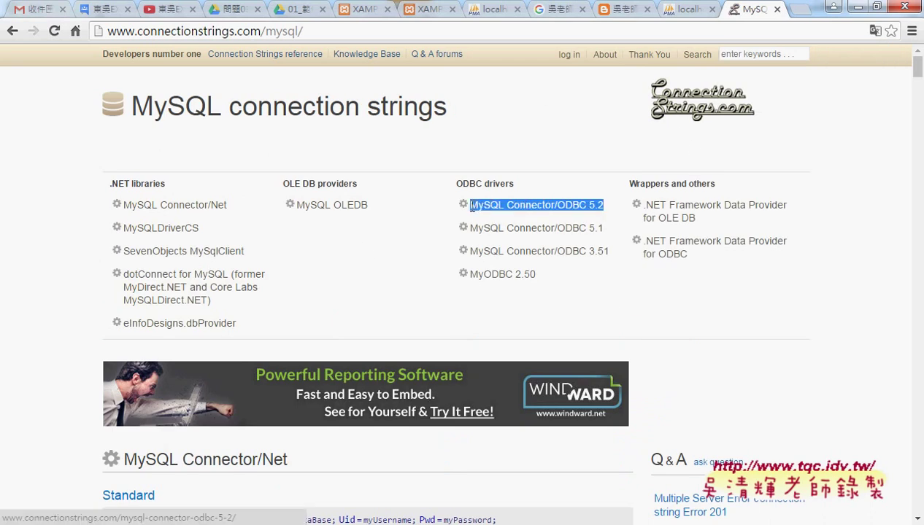
click(534, 211)
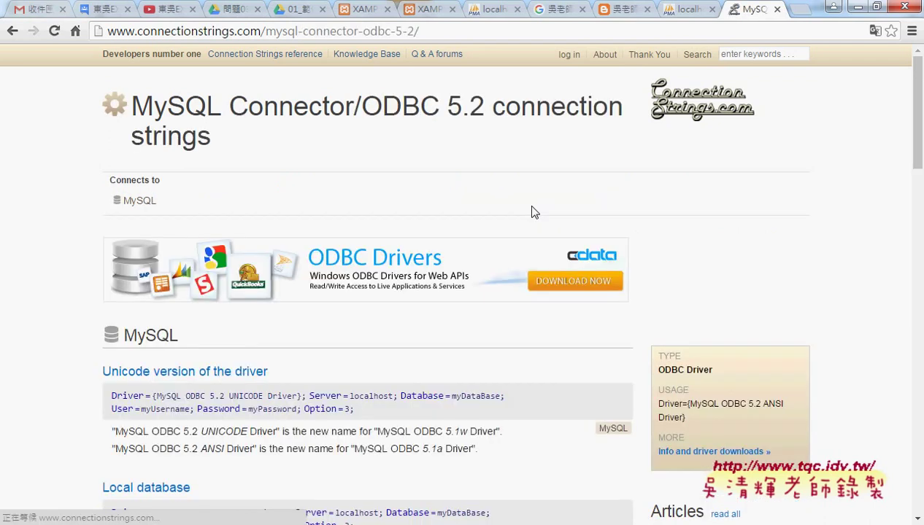
scroll(534, 211, down, 2)
scroll(534, 212, down, 1)
mouse_move(112, 179)
mouse_down()
mouse_move(276, 180)
mouse_move(375, 193)
mouse_up()
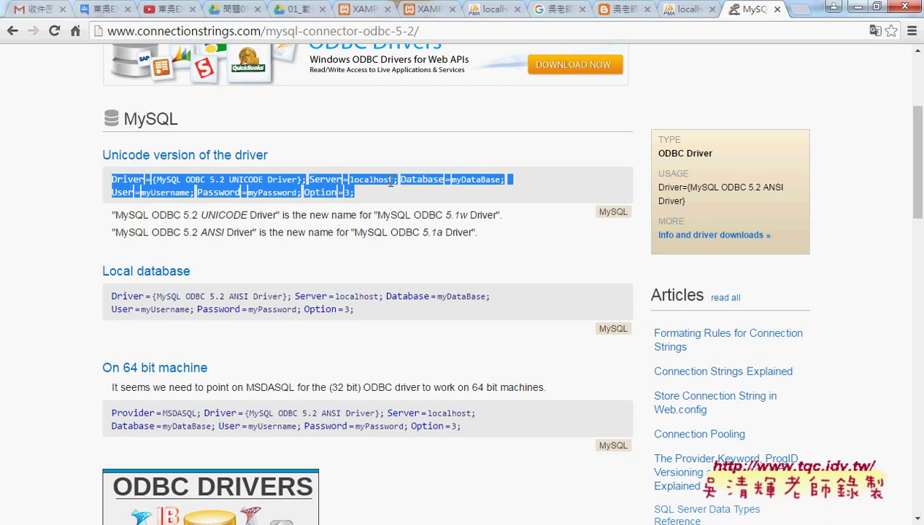
click(13, 33)
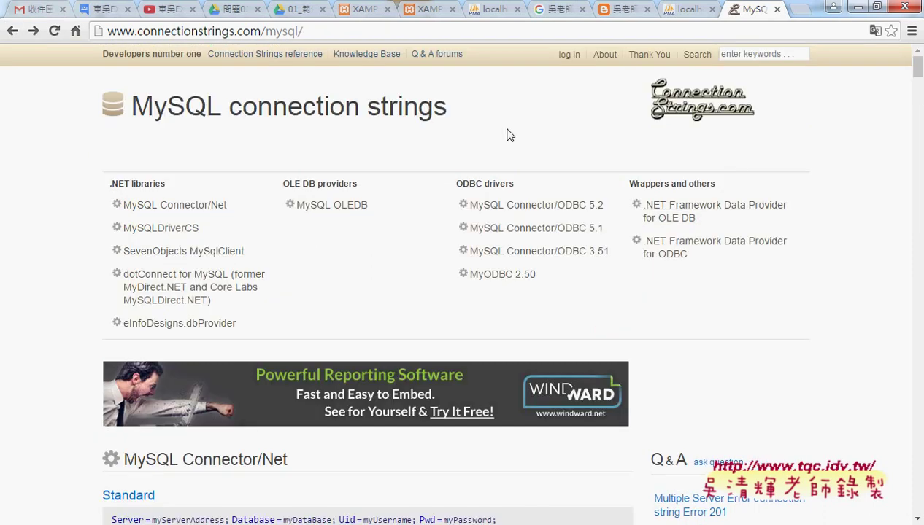
click(16, 33)
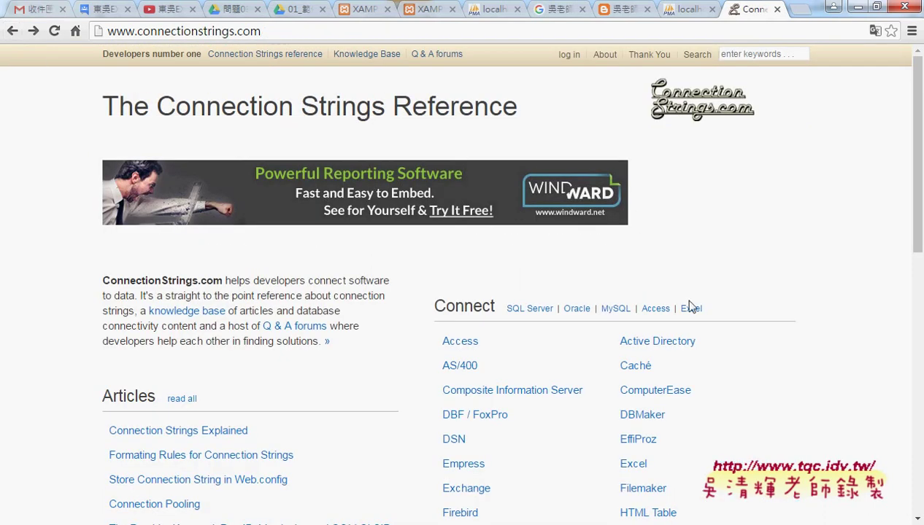
Browse the site's database connection list, marking entries such as Informix and IBM DB2
scroll(790, 302, down, 2)
scroll(791, 303, down, 1)
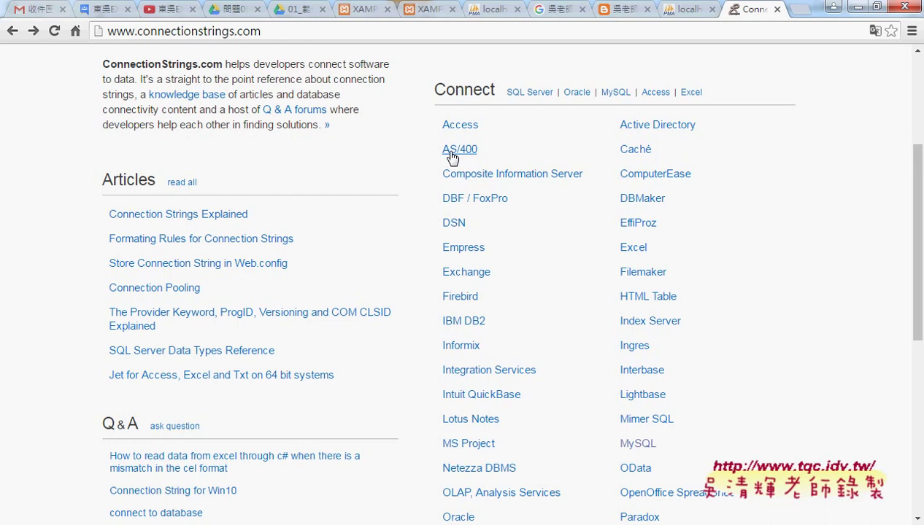
scroll(461, 274, down, 1)
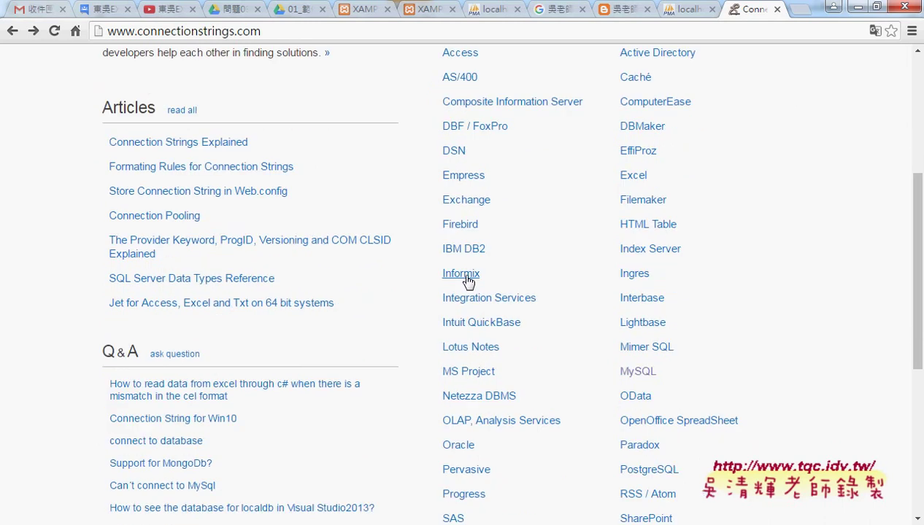
drag(482, 276, 442, 278)
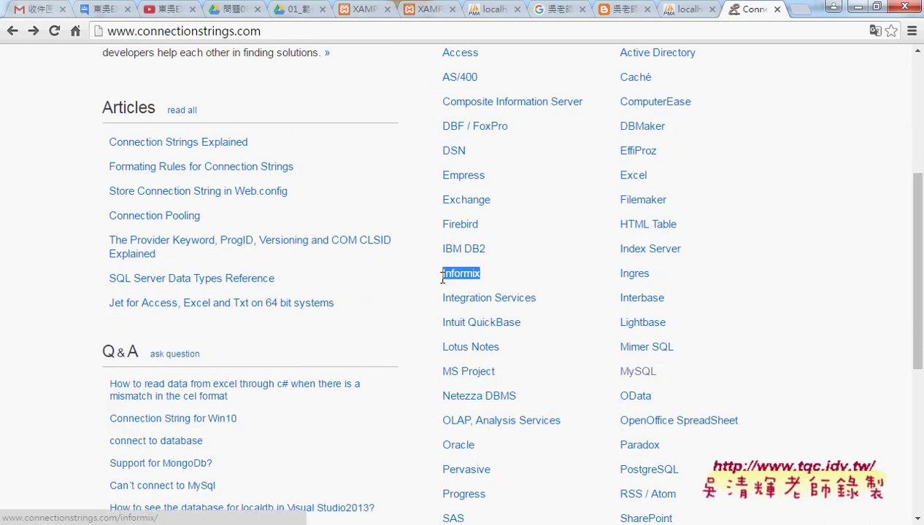
drag(491, 251, 443, 249)
scroll(526, 267, down, 1)
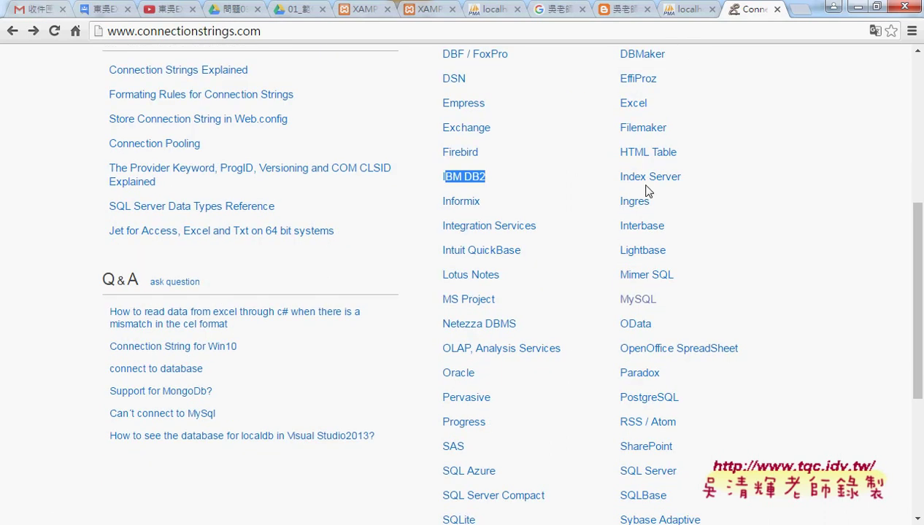
scroll(564, 253, up, 2)
scroll(564, 253, up, 1)
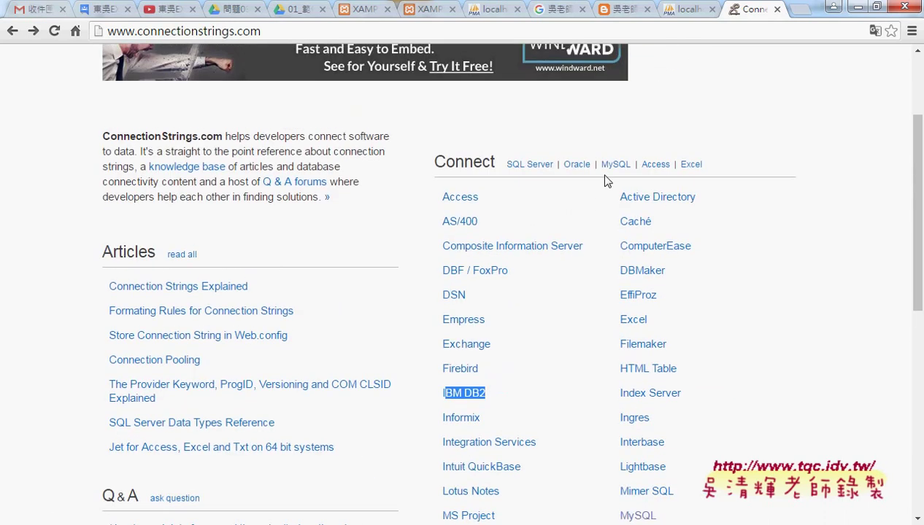
drag(507, 164, 705, 162)
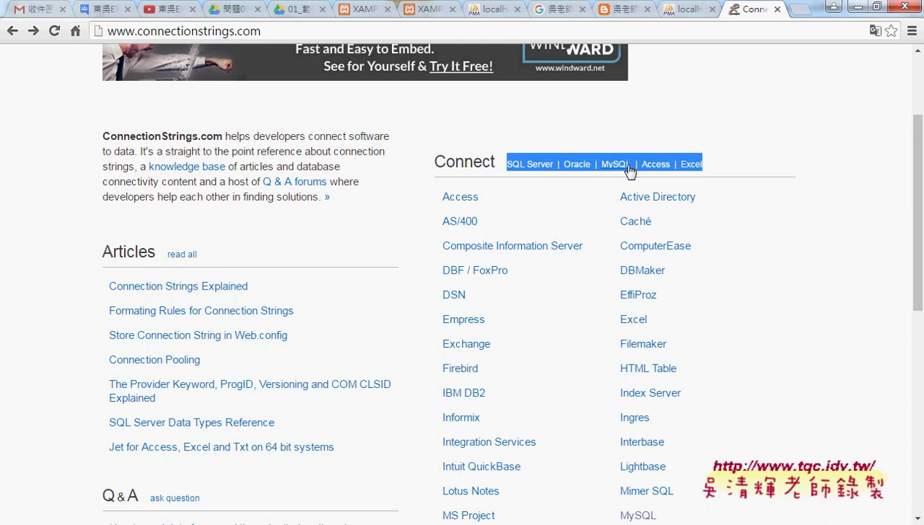
Open MySQL Connector/ODBC 5.2 and select its Unicode connection string, then return to VBA
click(617, 165)
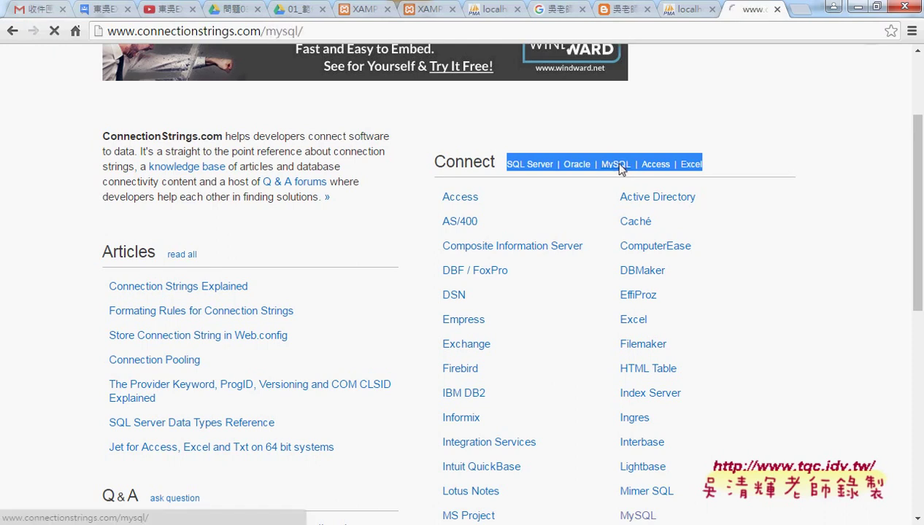
click(558, 208)
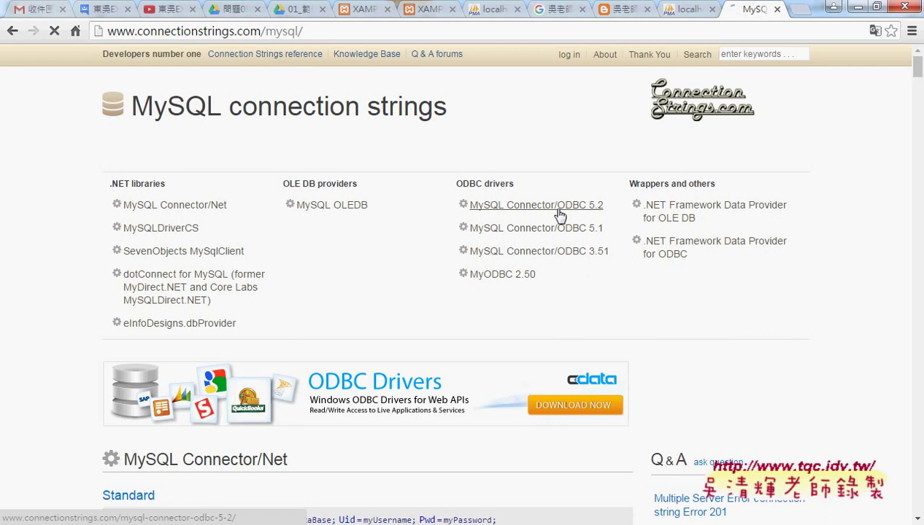
drag(112, 397, 377, 412)
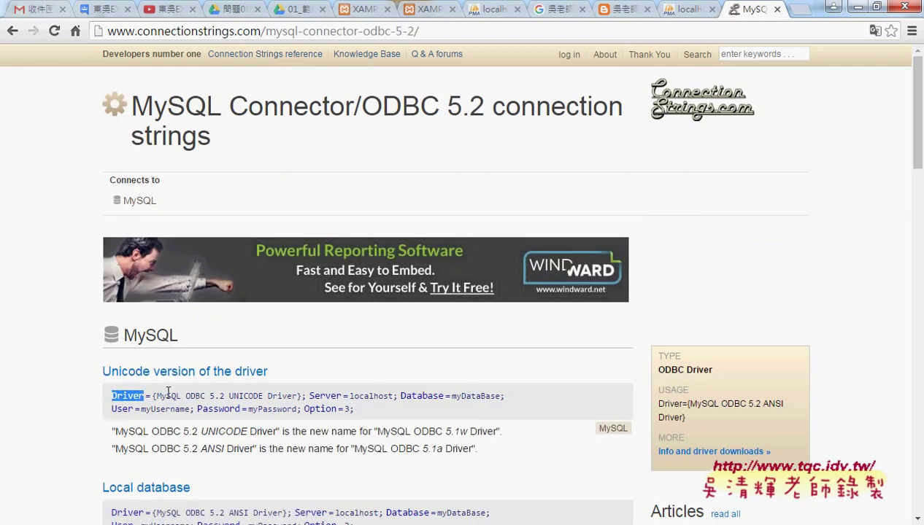
mouse_move(328, 518)
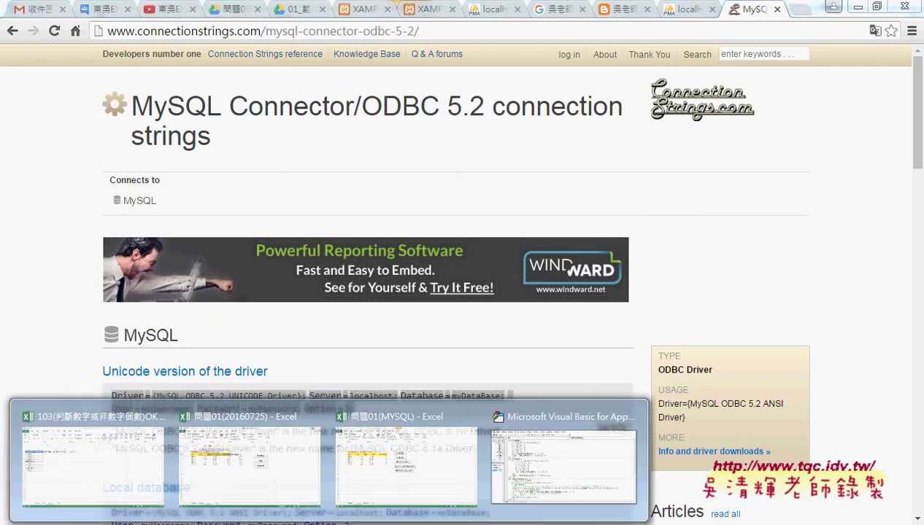
click(549, 470)
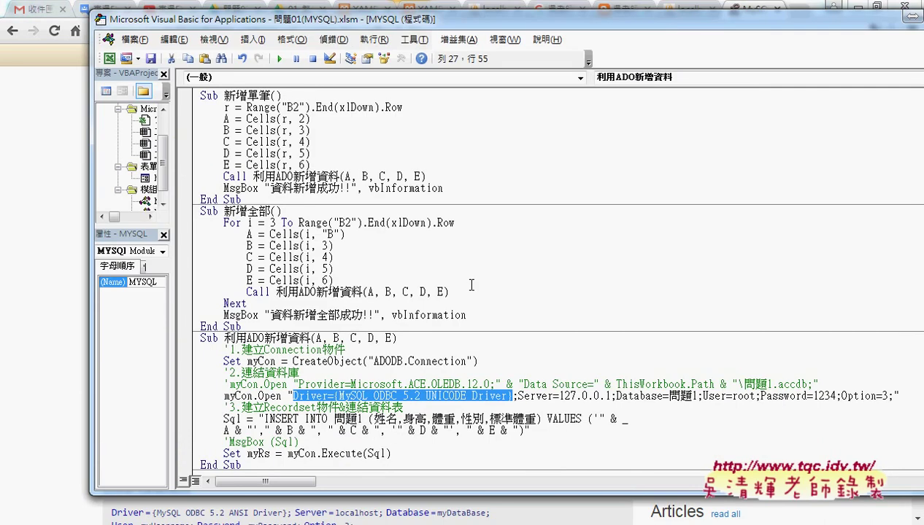
Walk through the Database=問題1, User, Password and Option=3 parts of the myCon.Open string
scroll(465, 281, down, 3)
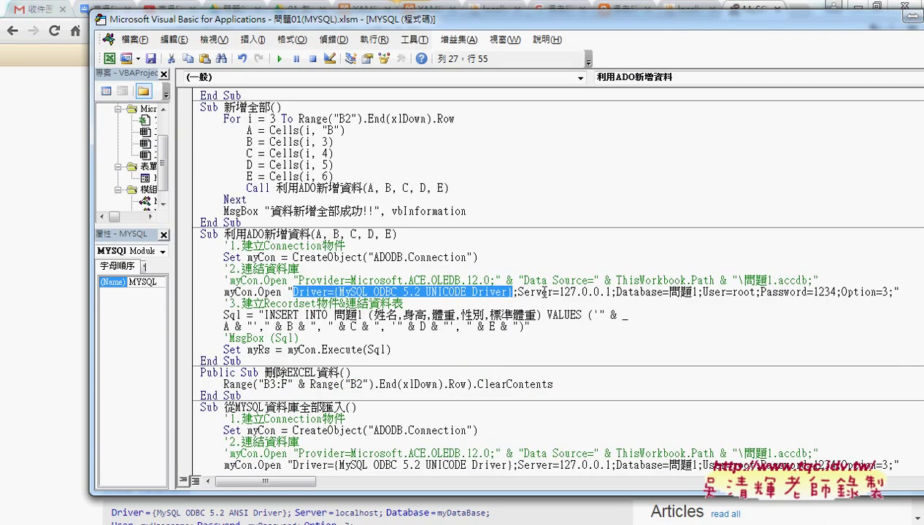
key(Right)
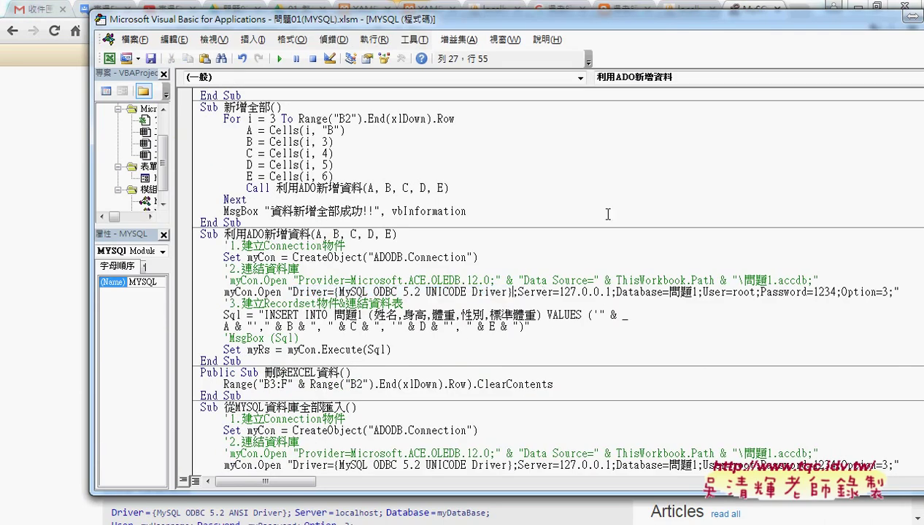
click(628, 292)
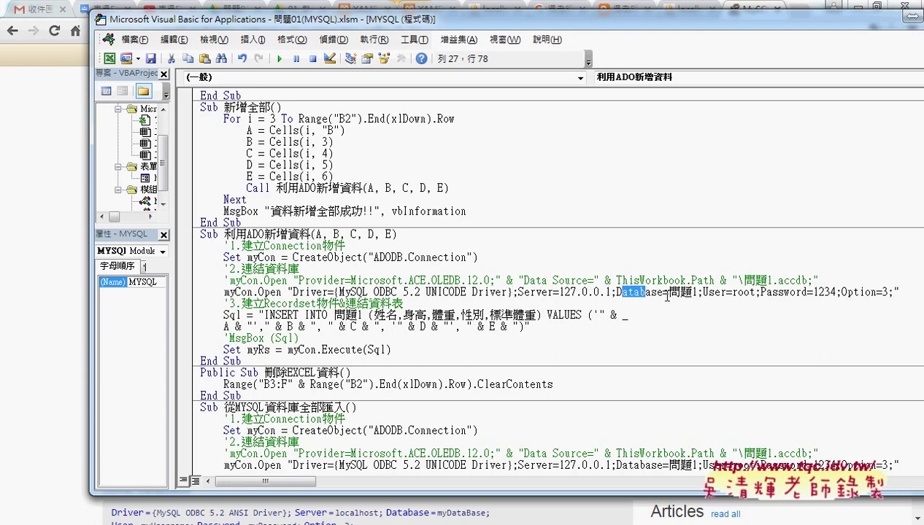
drag(669, 292, 698, 292)
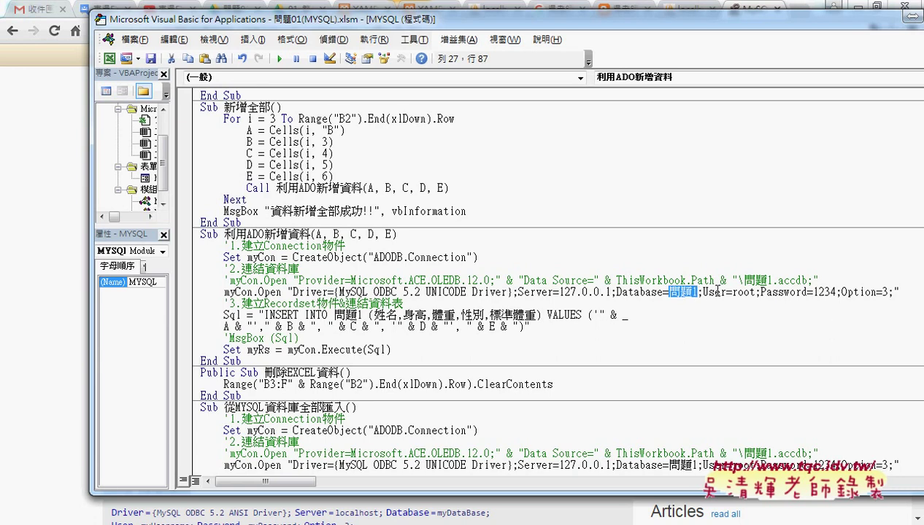
click(738, 292)
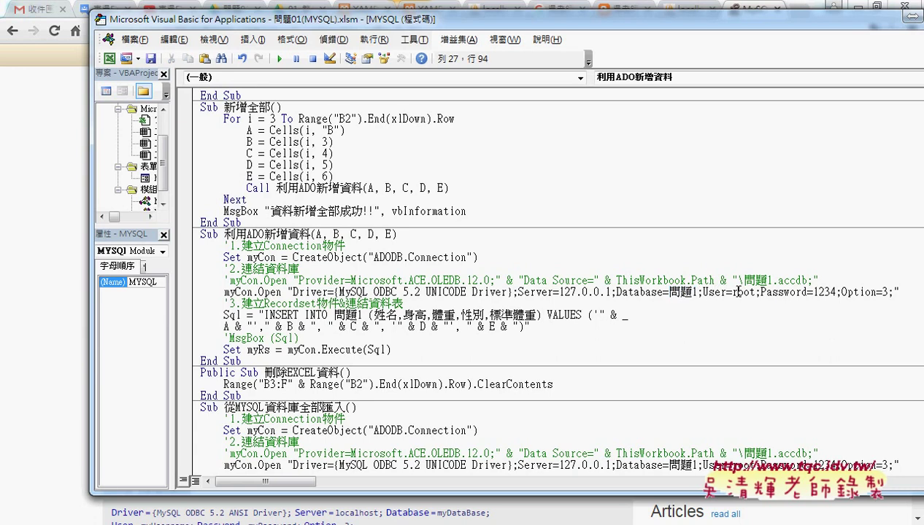
click(808, 292)
click(861, 292)
drag(886, 292, 842, 292)
click(17, 287)
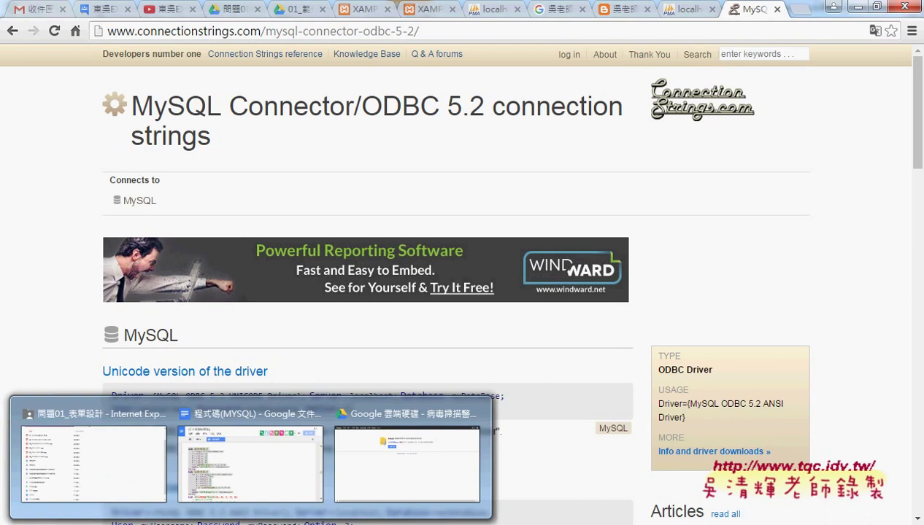
Preview mysql-connector-odbc-5.2.7-winx64.msi in Google Drive, then close the preview
click(107, 476)
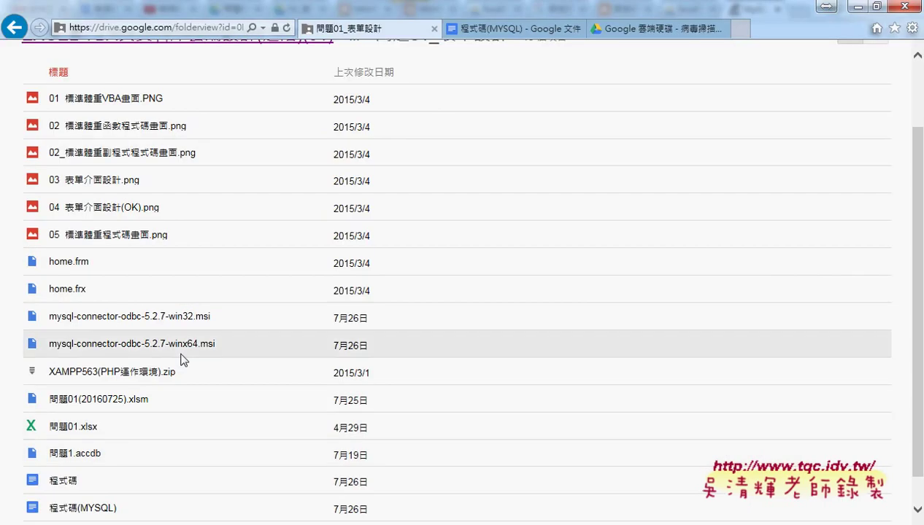
drag(216, 344, 46, 346)
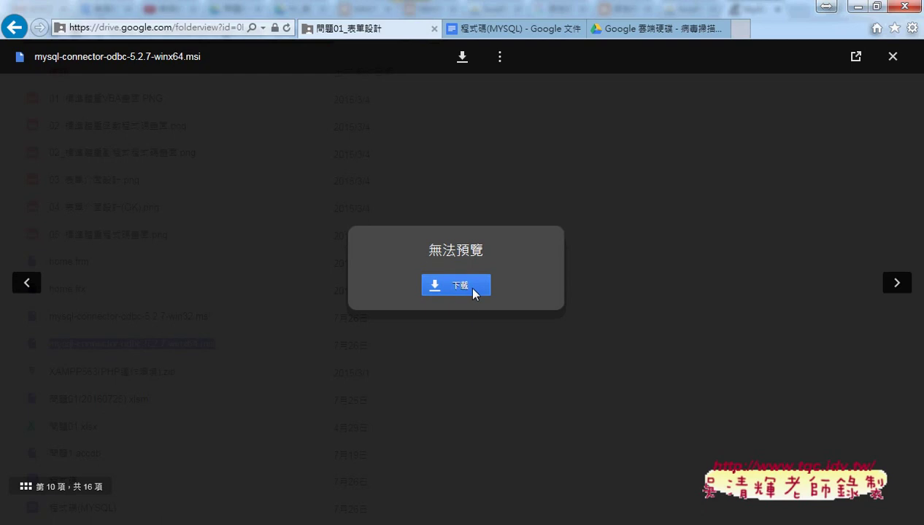
click(858, 5)
Arrange the VBA window beside the sheet and place the cursor in Sub 新增單筆
click(855, 7)
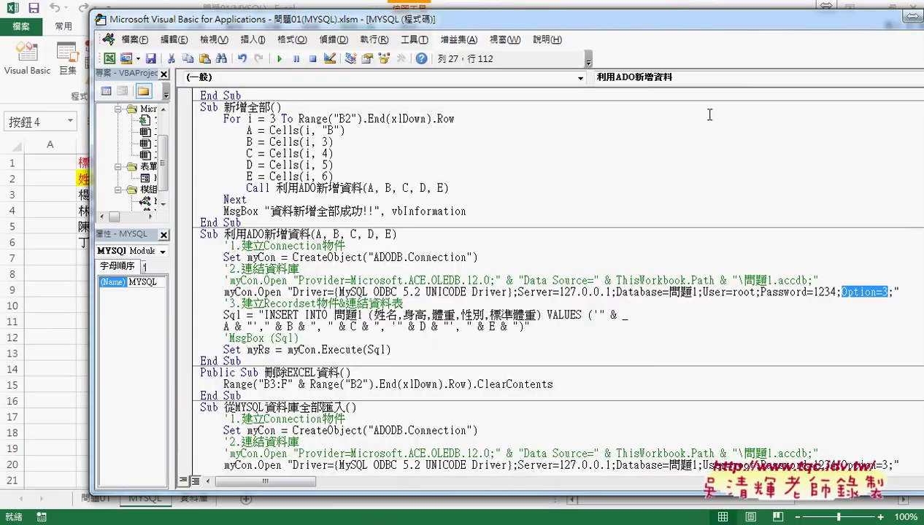
click(485, 209)
drag(408, 20, 558, 38)
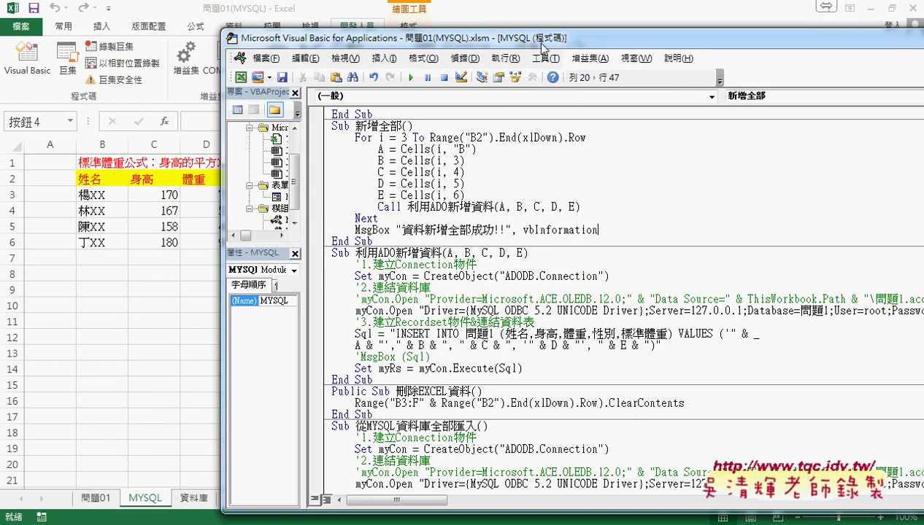
scroll(564, 228, up, 1)
scroll(564, 227, up, 2)
click(459, 160)
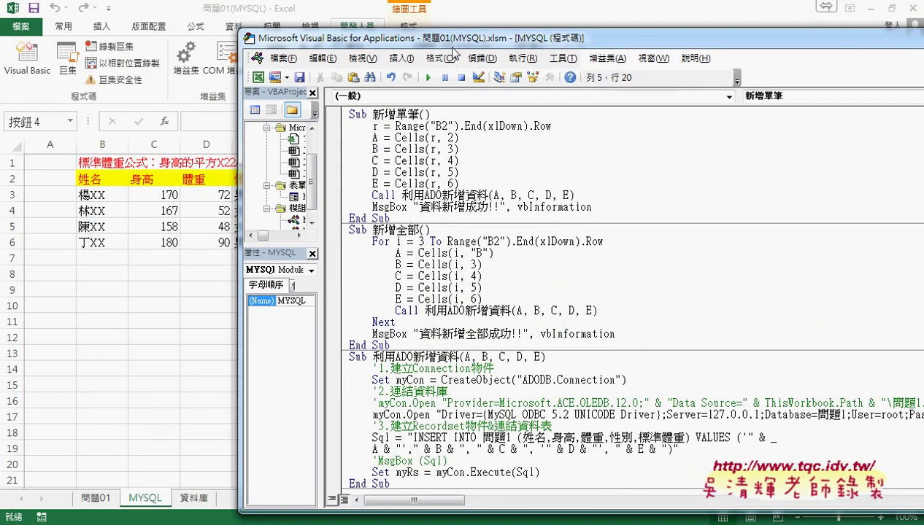
drag(460, 39, 715, 51)
click(655, 154)
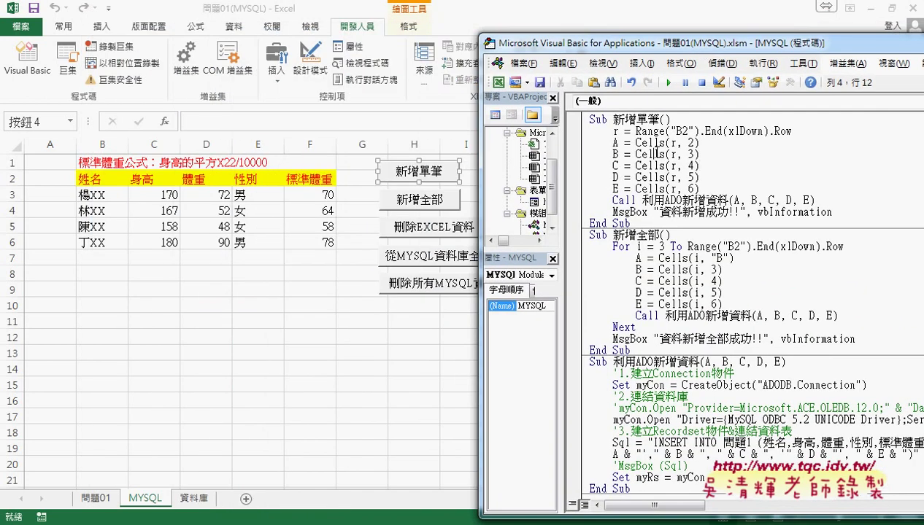
Step with F8 until the MySQL connection opens through the ODBC driver
key(F8)
key(F8)
key(F8)
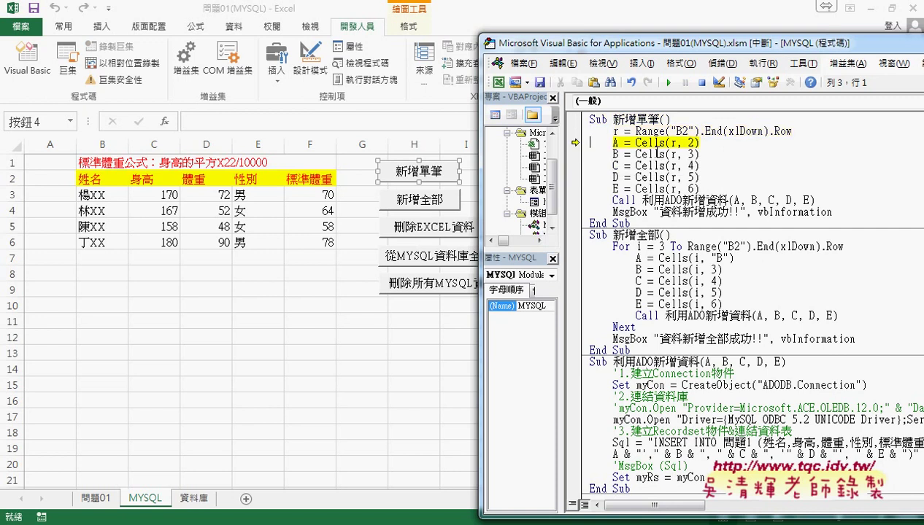
key(F8)
key(F8)
key(F8)
key(F8)
key(F8)
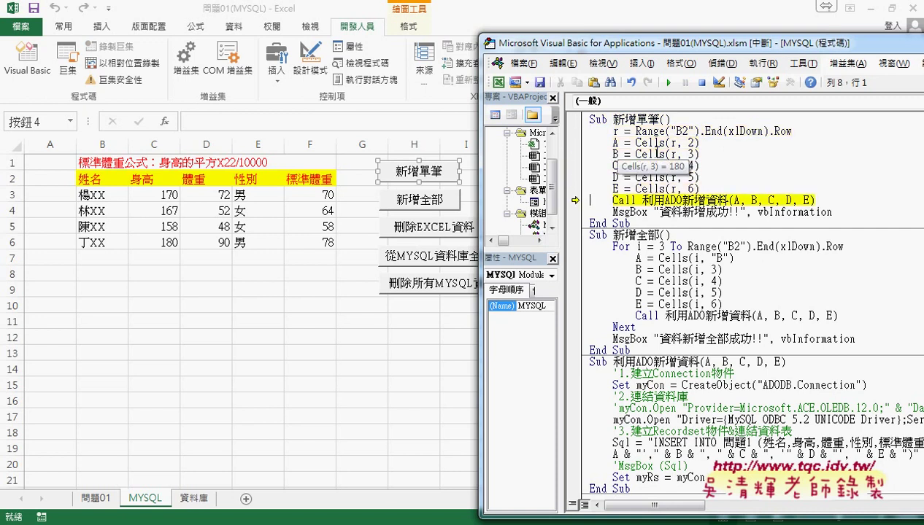
key(F8)
key(F8)
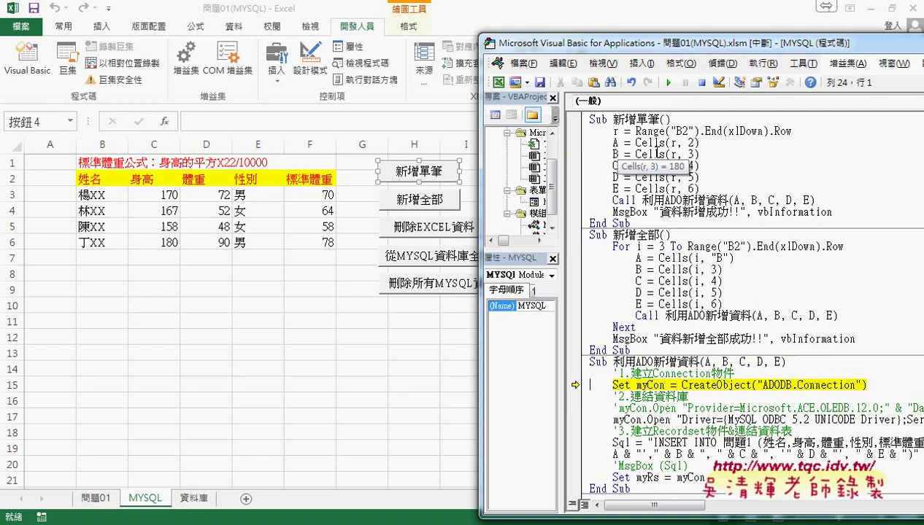
key(F8)
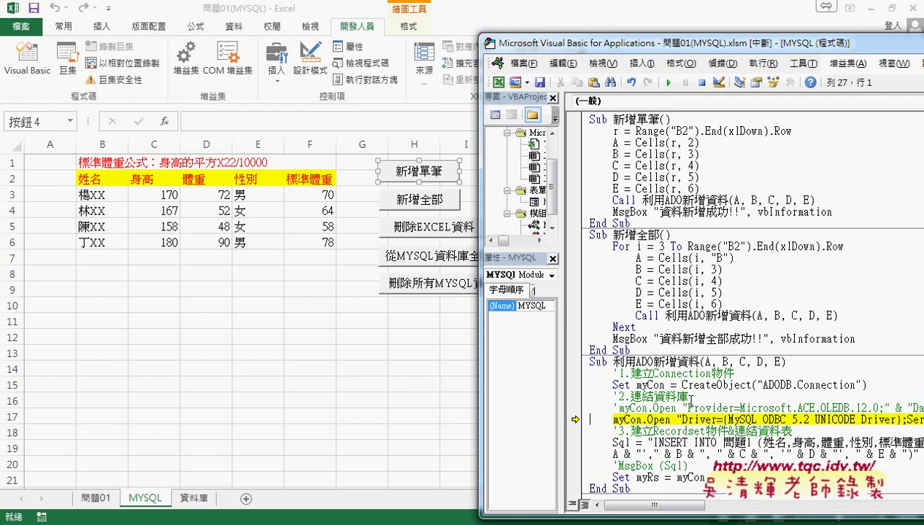
drag(593, 53, 256, 47)
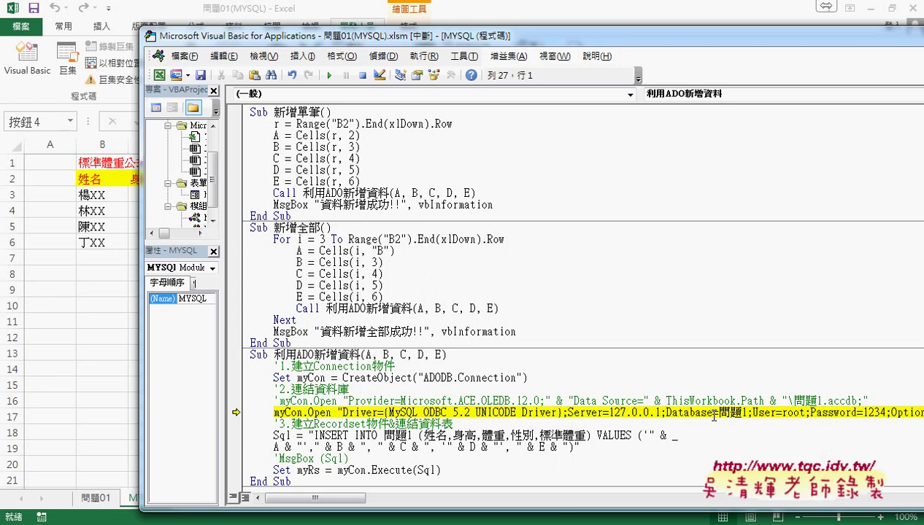
key(F8)
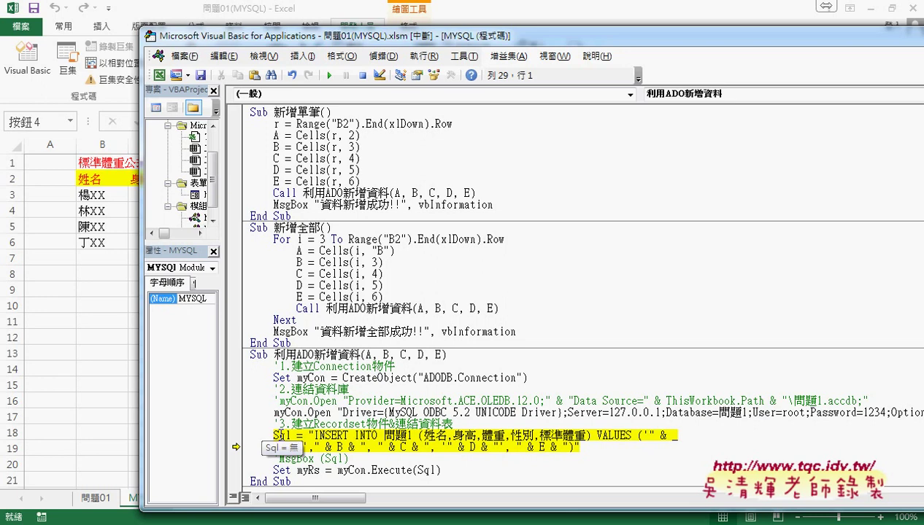
Step through building and executing the INSERT, then acknowledge the success message
key(F8)
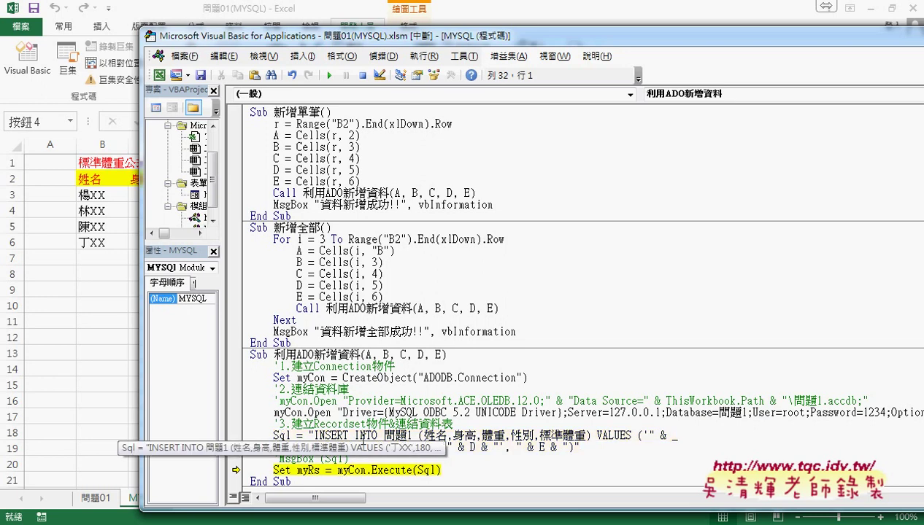
drag(423, 435, 587, 435)
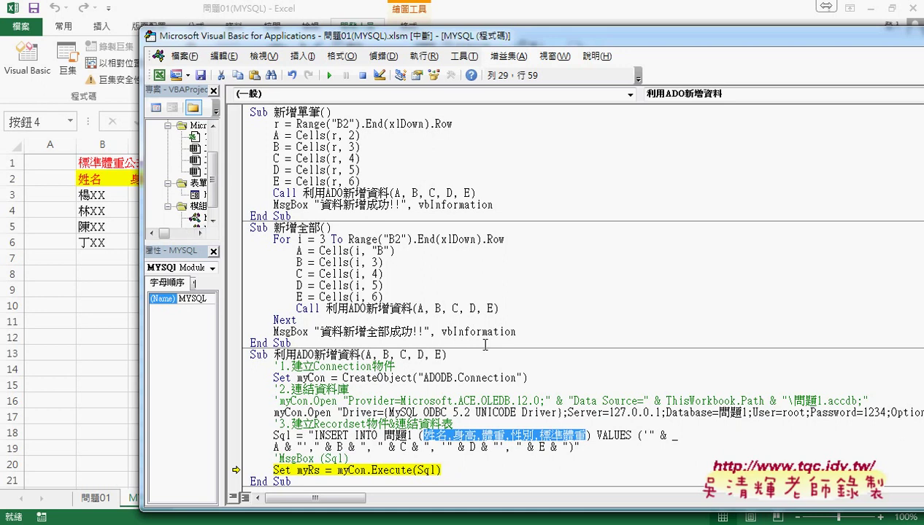
key(F8)
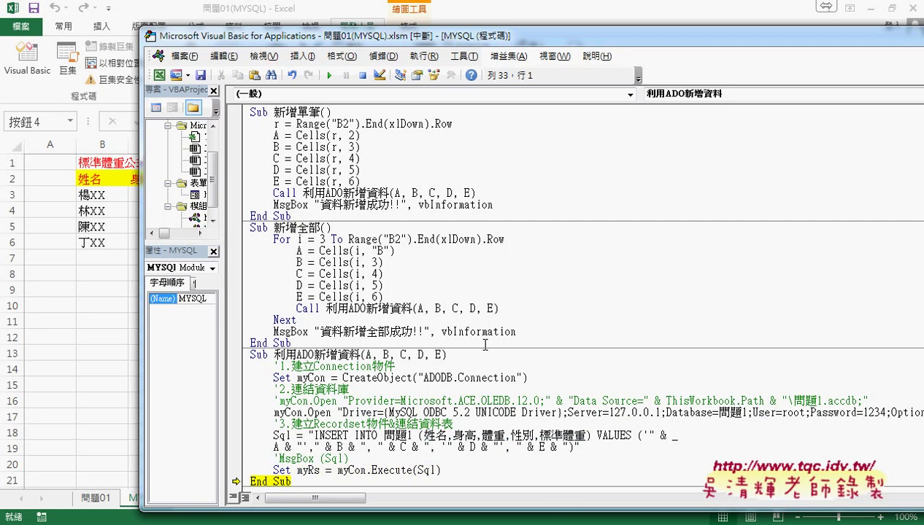
key(F8)
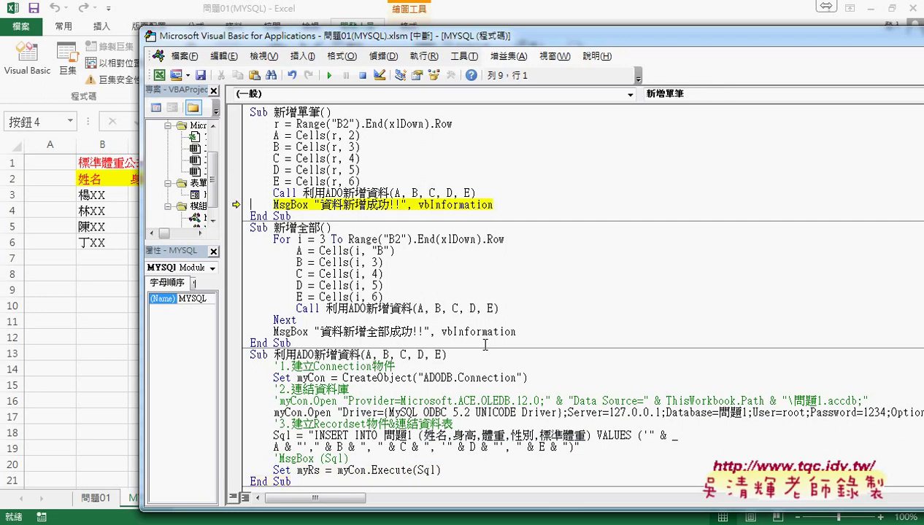
key(F8)
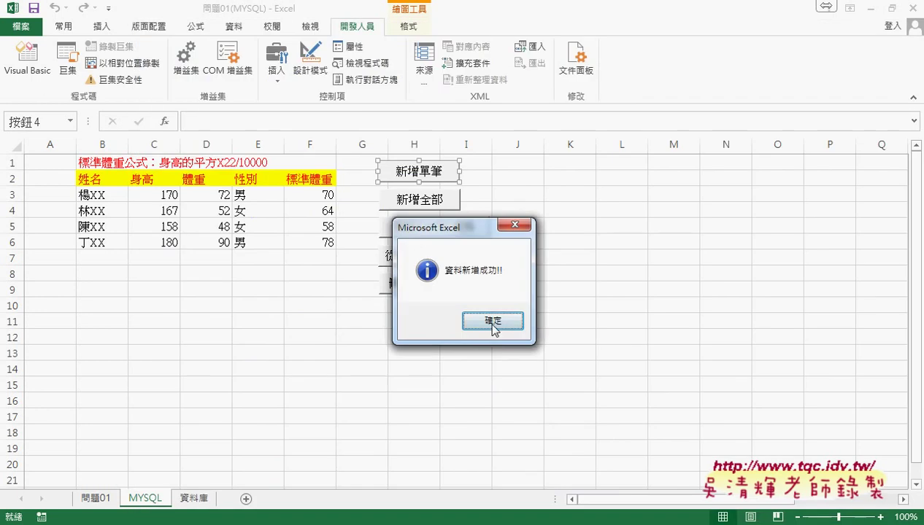
click(494, 322)
key(alt+Tab)
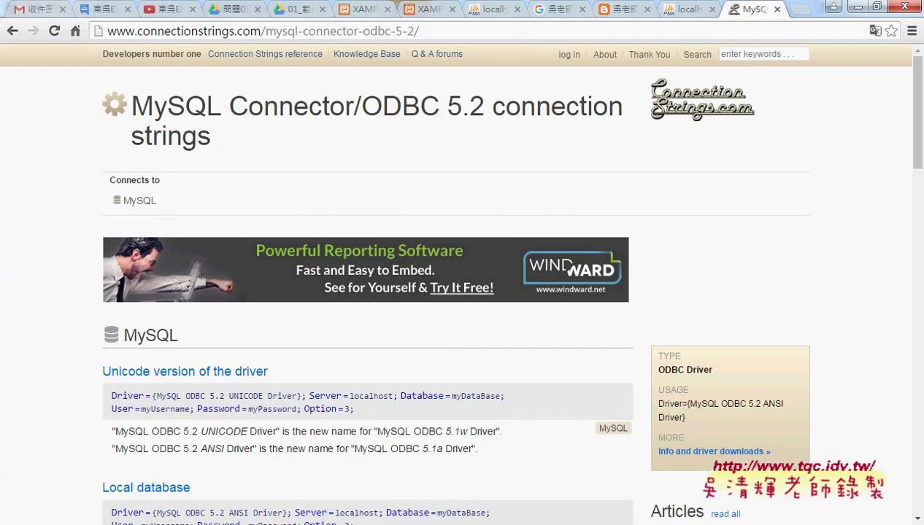
Browse the 問題1 table in phpMyAdmin and highlight the inserted row: 180, 90, 男, 78
click(686, 9)
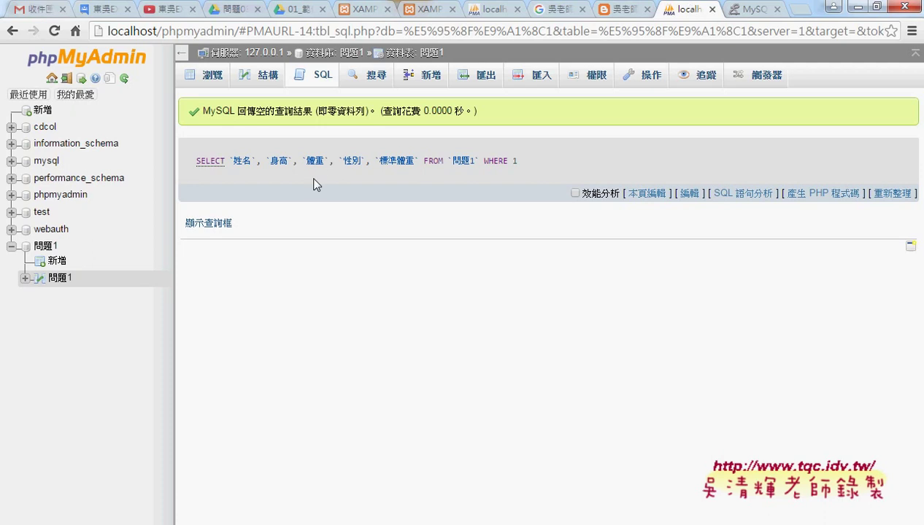
click(53, 281)
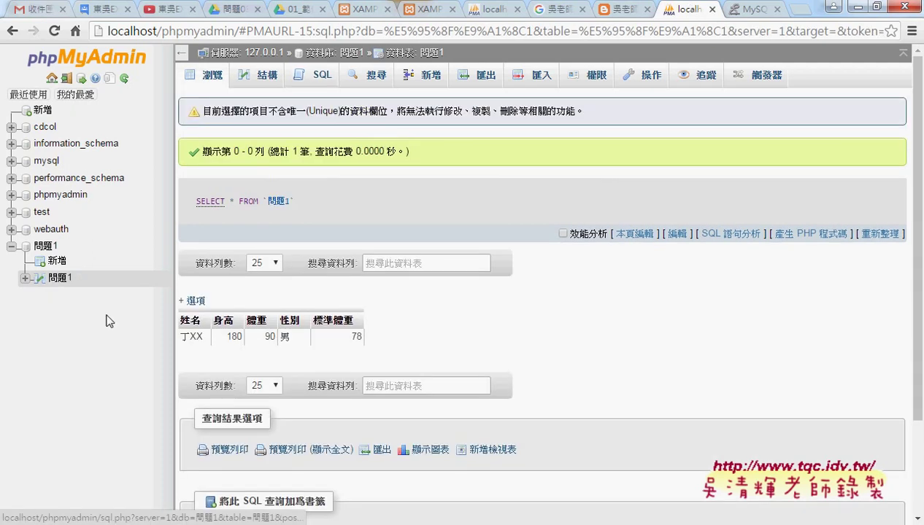
drag(180, 337, 363, 337)
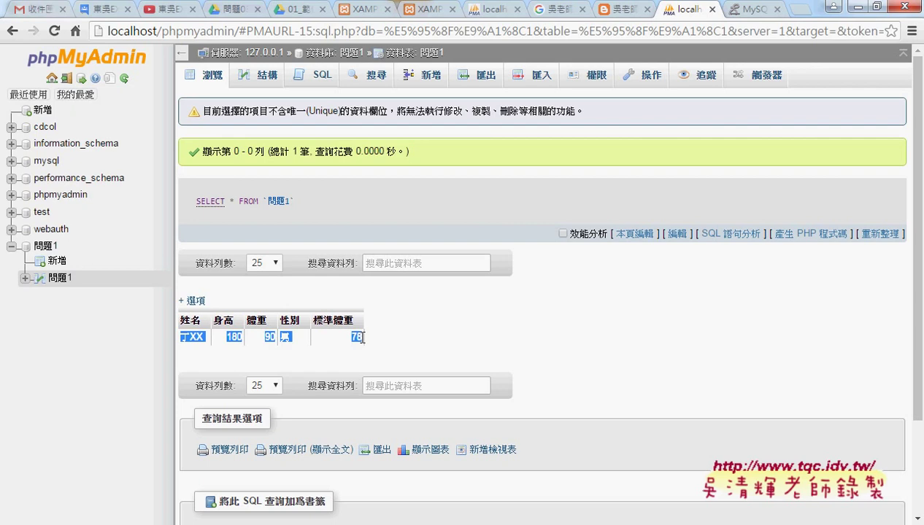
triple_click(274, 338)
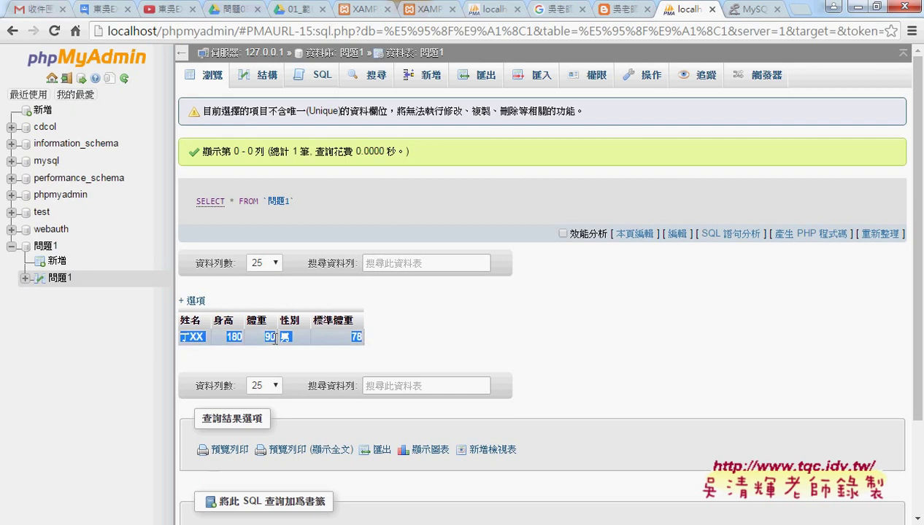
triple_click(189, 337)
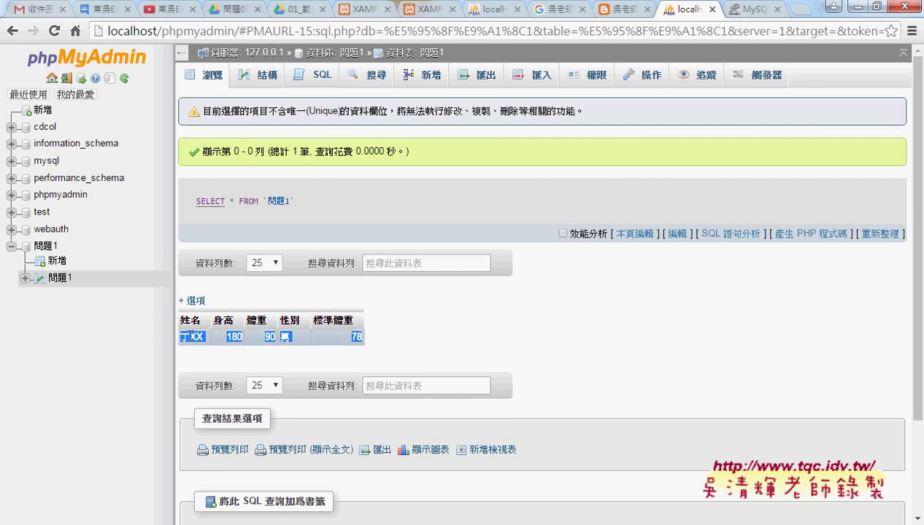